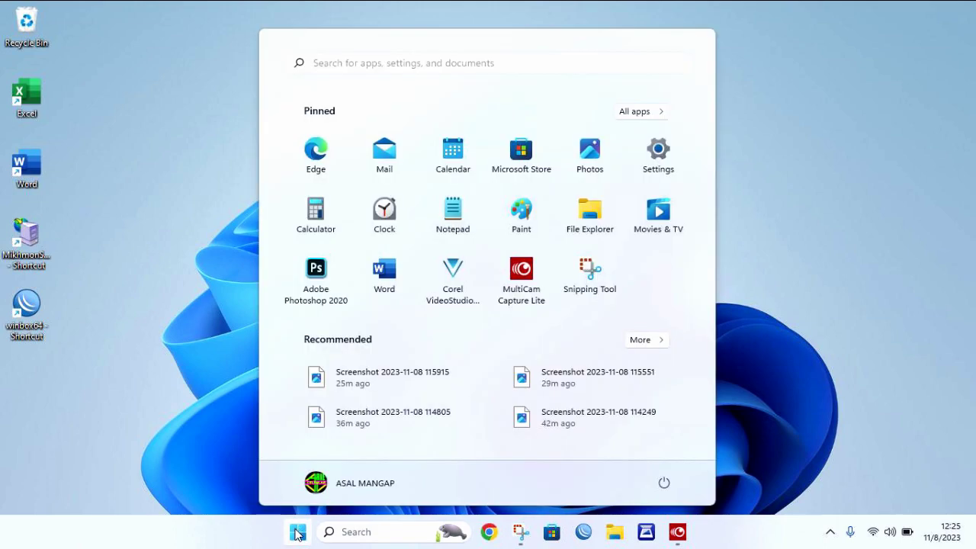
Step: Launch Chrome and load the router login page at 192.168.1.1
{"action": "left_click", "coordinate": [488, 533]}
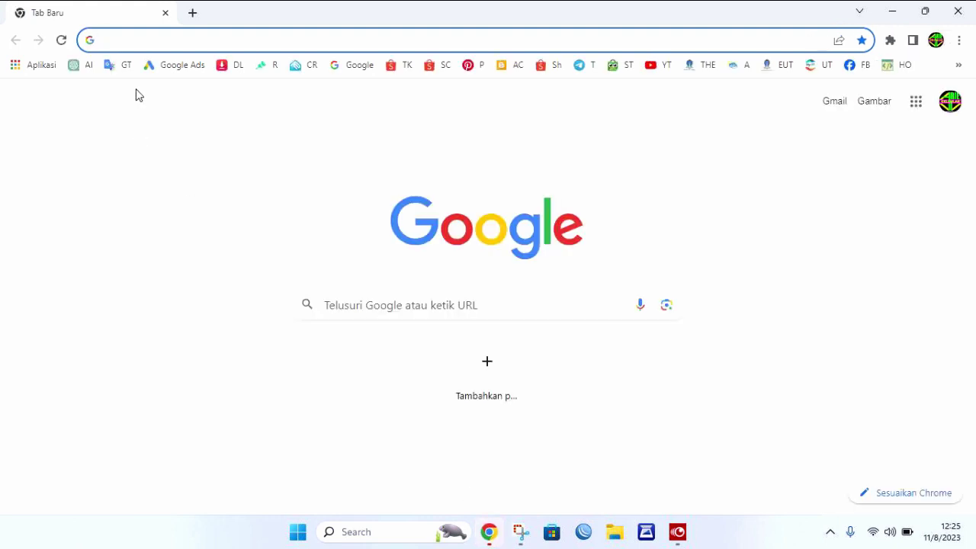
{"action": "left_click", "coordinate": [129, 40]}
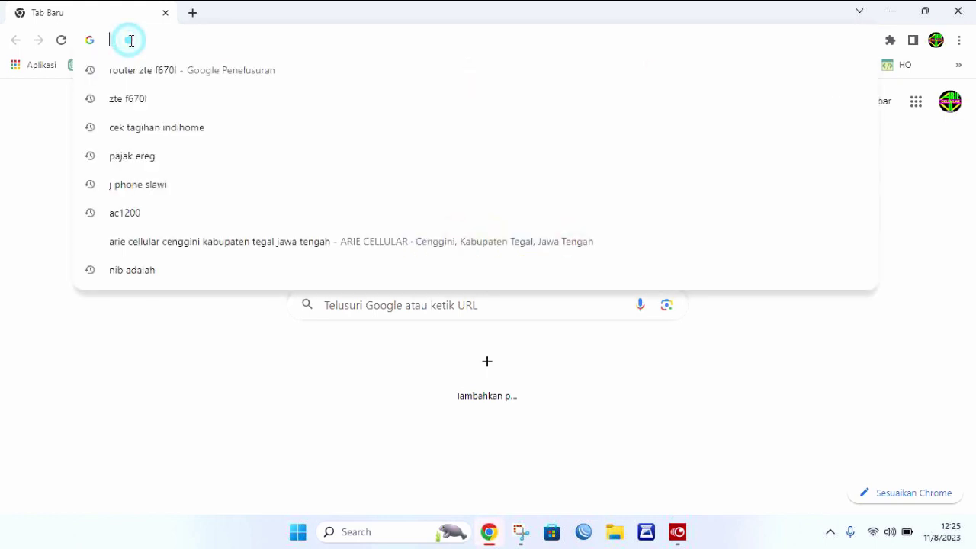
{"action": "type", "text": "192.168.1.1"}
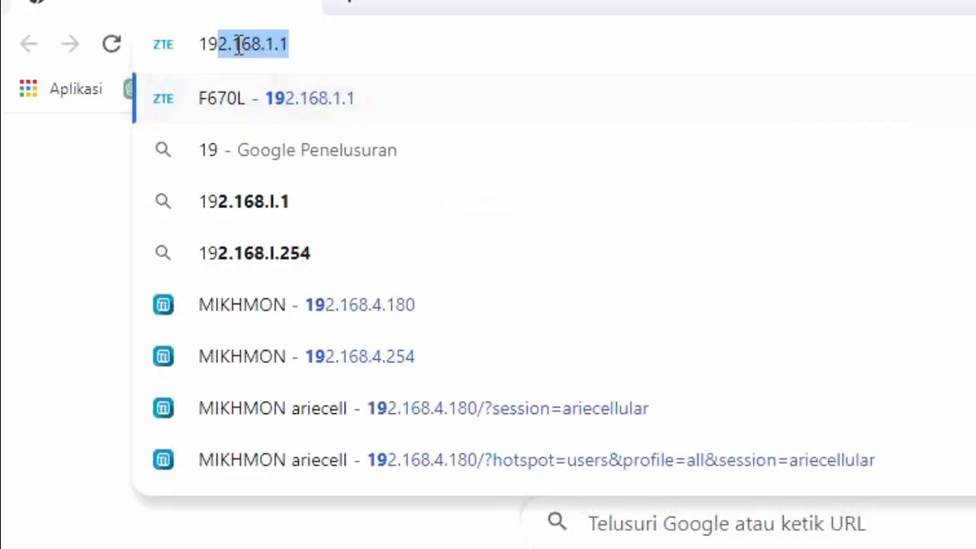
{"action": "left_click", "coordinate": [252, 44]}
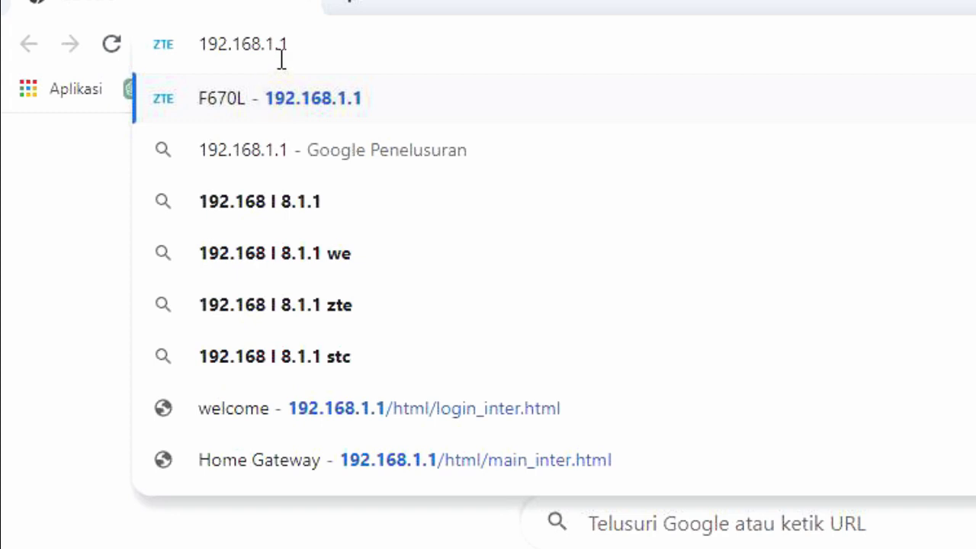
{"action": "left_click", "coordinate": [315, 43]}
{"action": "key", "text": "Return"}
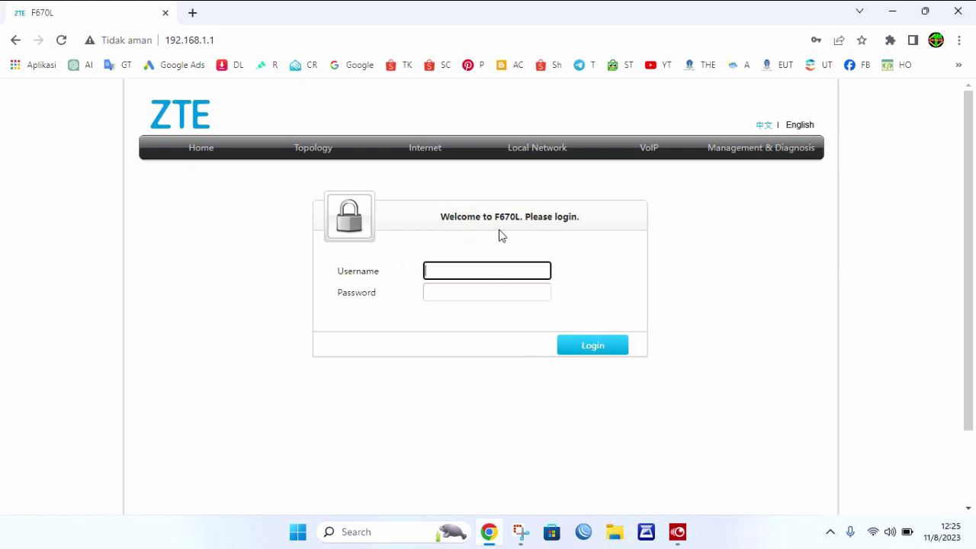
Step: Open a new blank Chrome tab beside the ZTE F670L login tab
{"action": "left_click", "coordinate": [571, 213]}
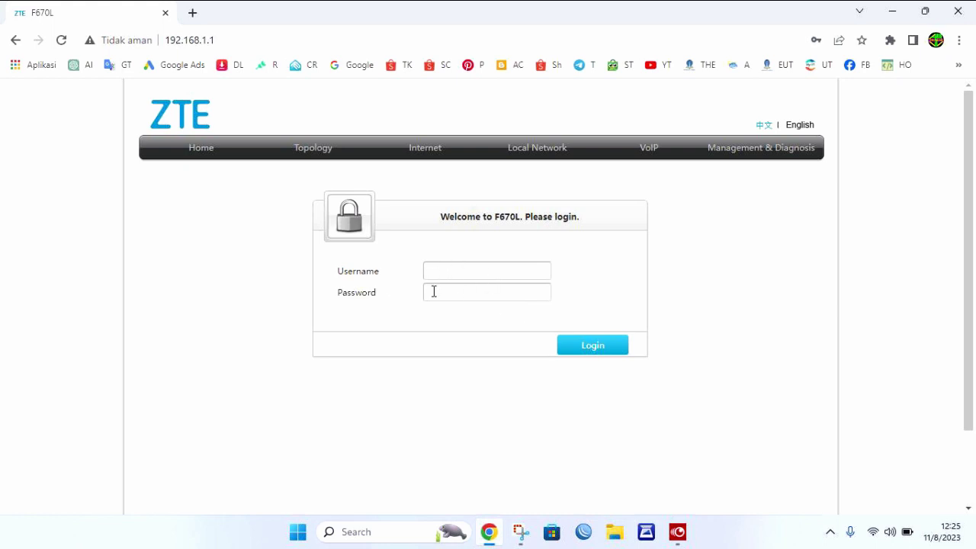
{"action": "left_click", "coordinate": [192, 13]}
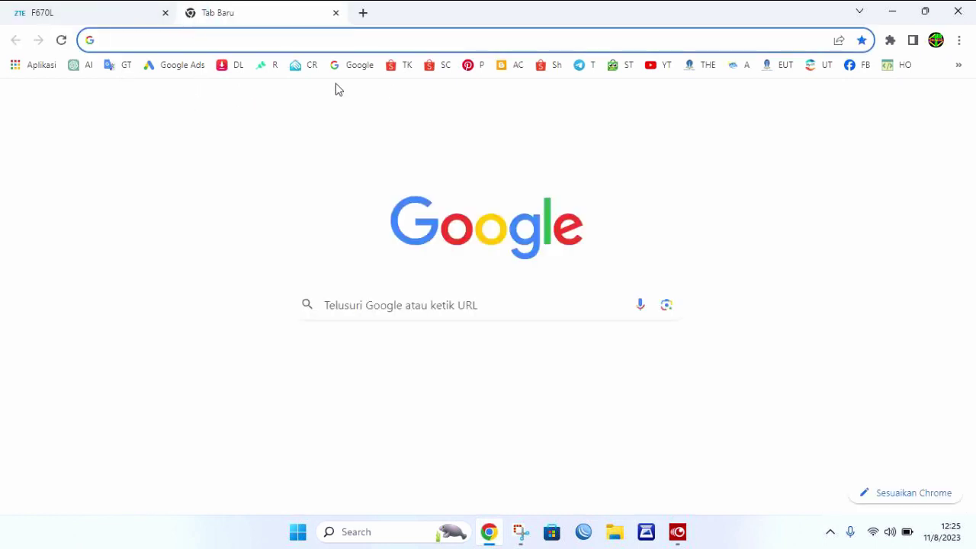
Step: Go to ariecellular.com and search the site for ZTE
{"action": "type", "text": "ari"}
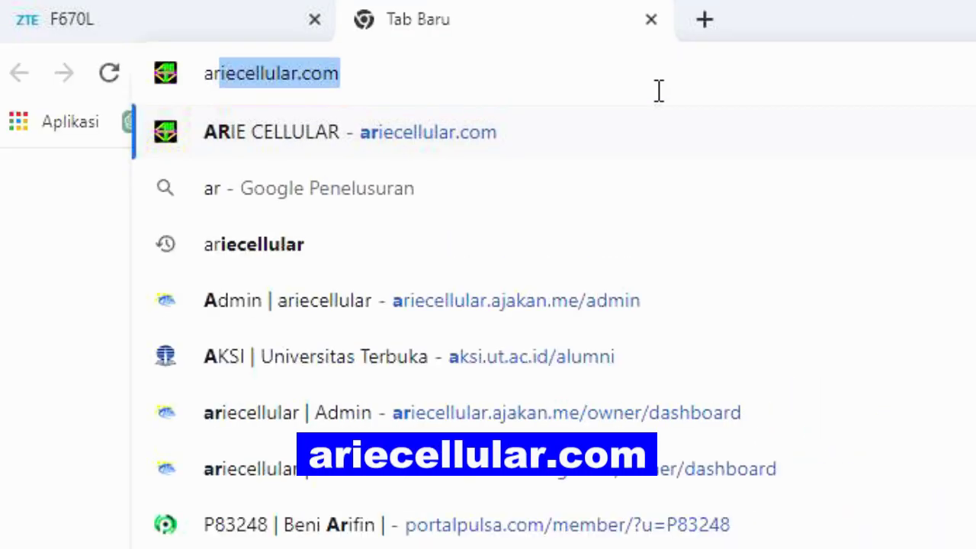
{"action": "key", "text": "Return"}
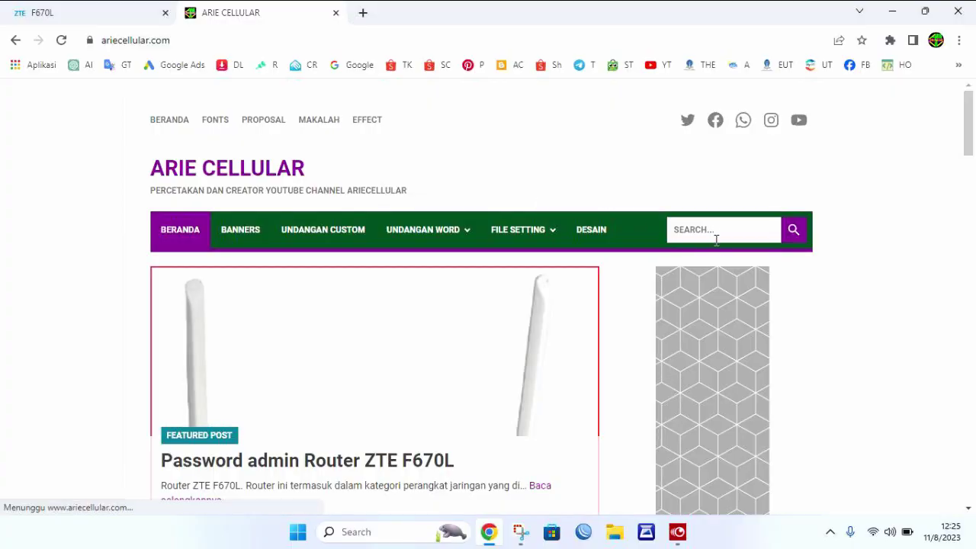
{"action": "left_click", "coordinate": [715, 236]}
{"action": "type", "text": "zT"}
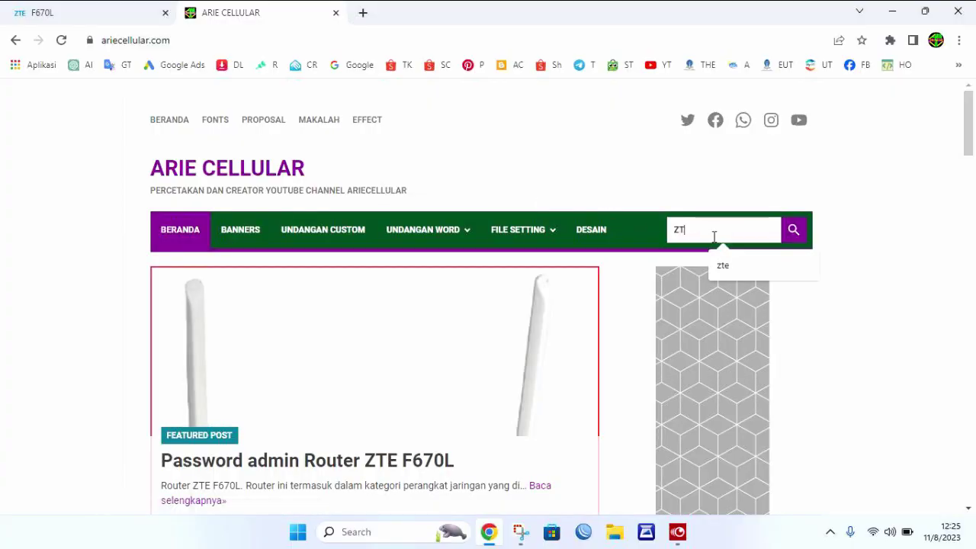
{"action": "type", "text": "E"}
{"action": "left_click", "coordinate": [794, 235]}
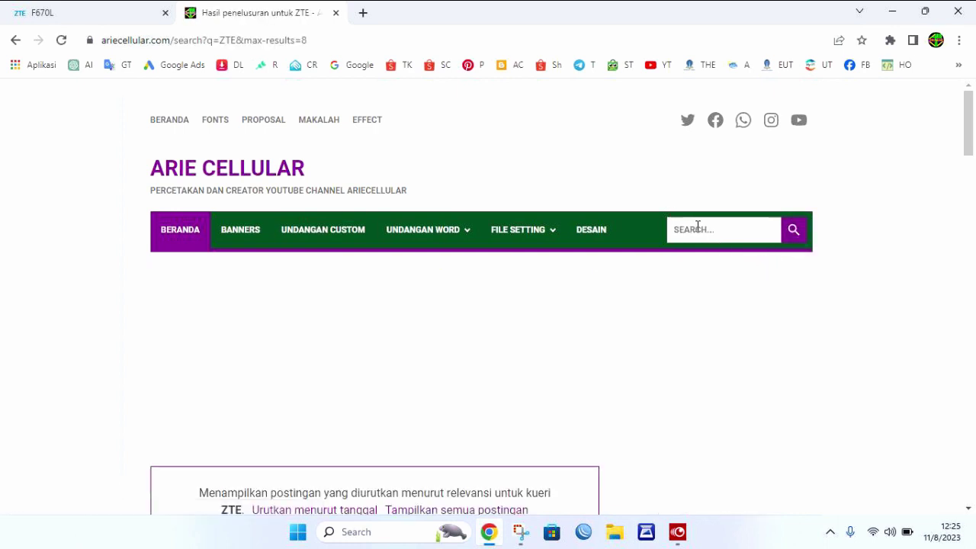
Step: Open the 'Password admin Router ZTE F670L' article and scroll to its default credentials list
{"action": "scroll", "coordinate": [692, 240], "scroll_direction": "down", "scroll_amount": 4}
{"action": "scroll", "coordinate": [692, 239], "scroll_direction": "down", "scroll_amount": 1}
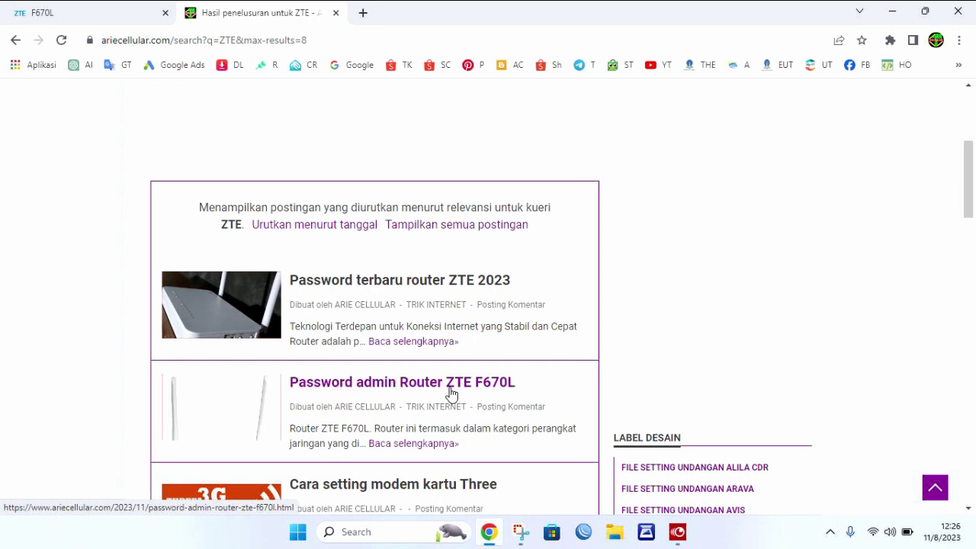
{"action": "scroll", "coordinate": [359, 381], "scroll_direction": "down", "scroll_amount": 2}
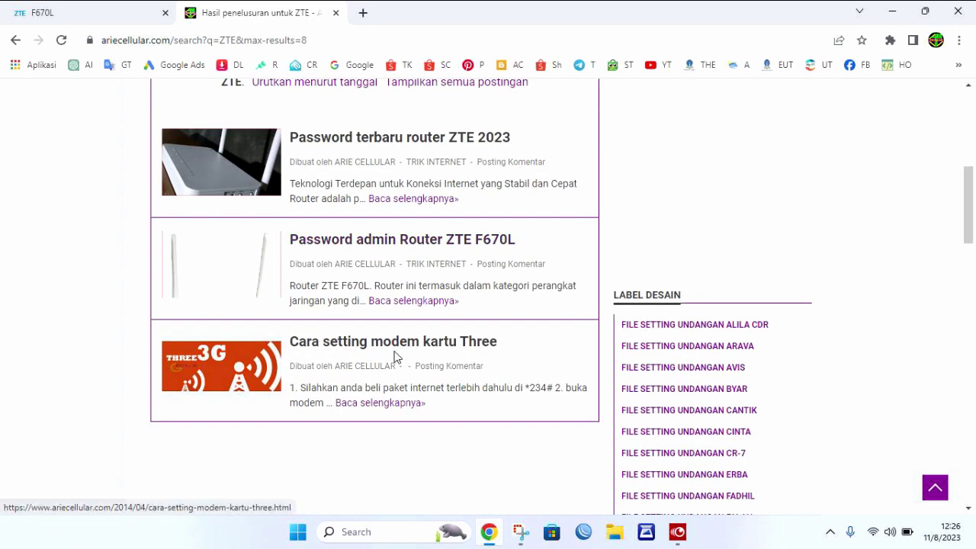
{"action": "left_click", "coordinate": [405, 251]}
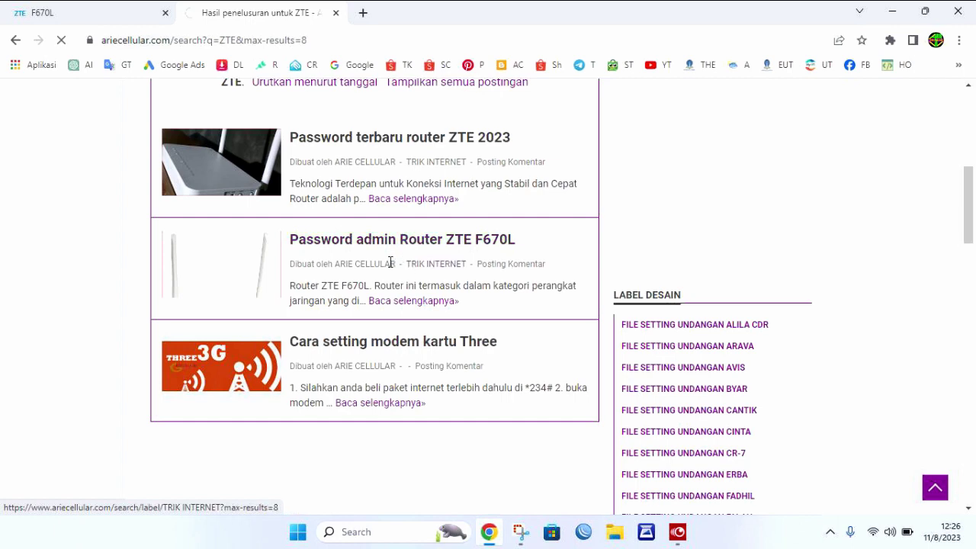
{"action": "scroll", "coordinate": [556, 335], "scroll_direction": "down", "scroll_amount": 7}
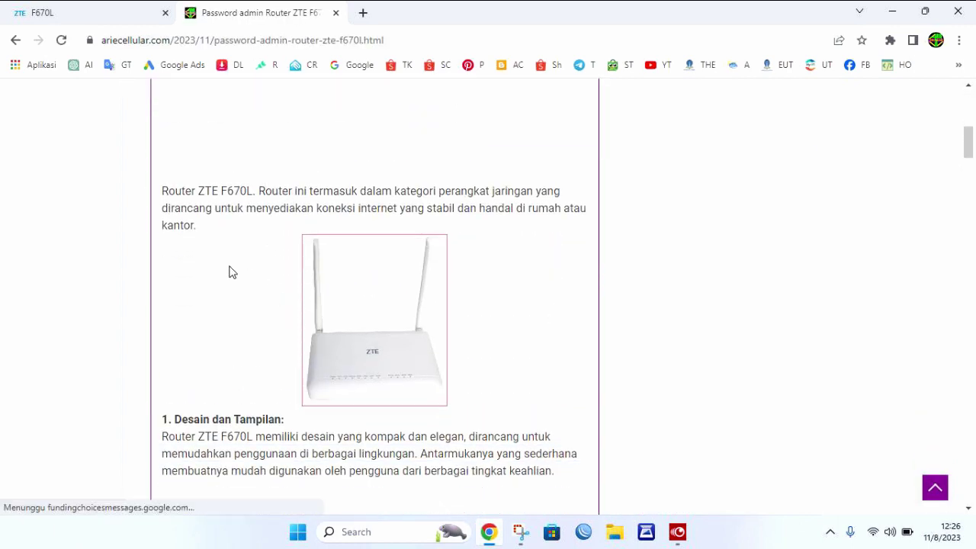
{"action": "scroll", "coordinate": [356, 292], "scroll_direction": "down", "scroll_amount": 3}
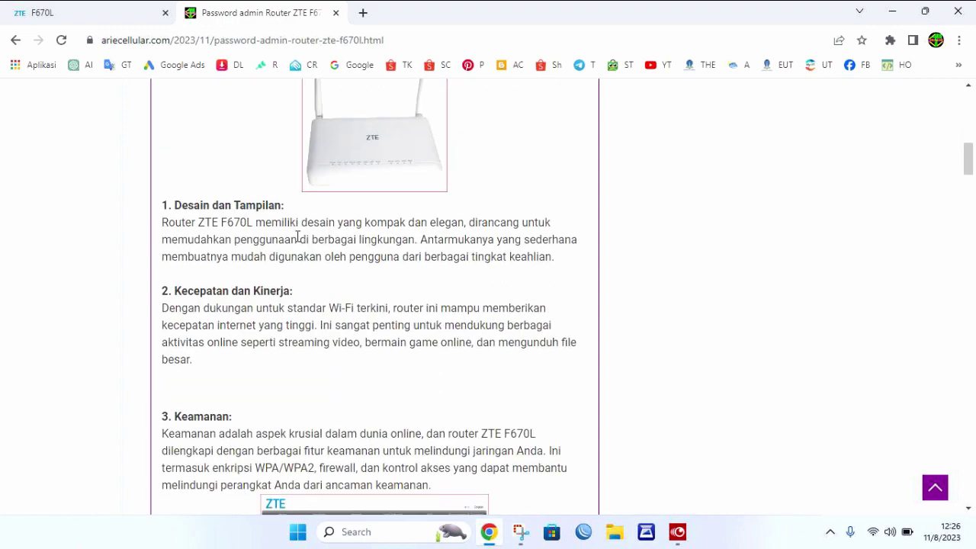
{"action": "scroll", "coordinate": [301, 236], "scroll_direction": "down", "scroll_amount": 4}
{"action": "scroll", "coordinate": [317, 270], "scroll_direction": "down", "scroll_amount": 5}
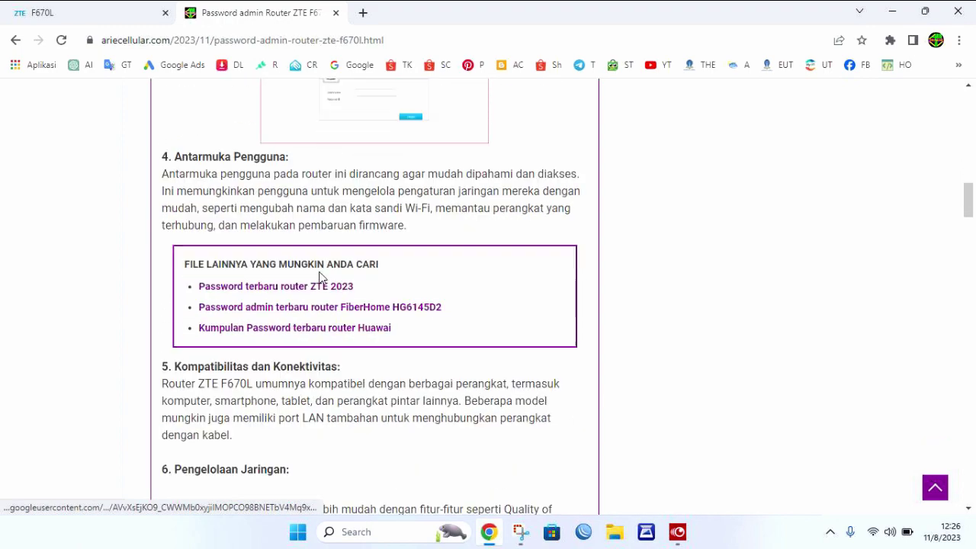
{"action": "scroll", "coordinate": [320, 279], "scroll_direction": "down", "scroll_amount": 6}
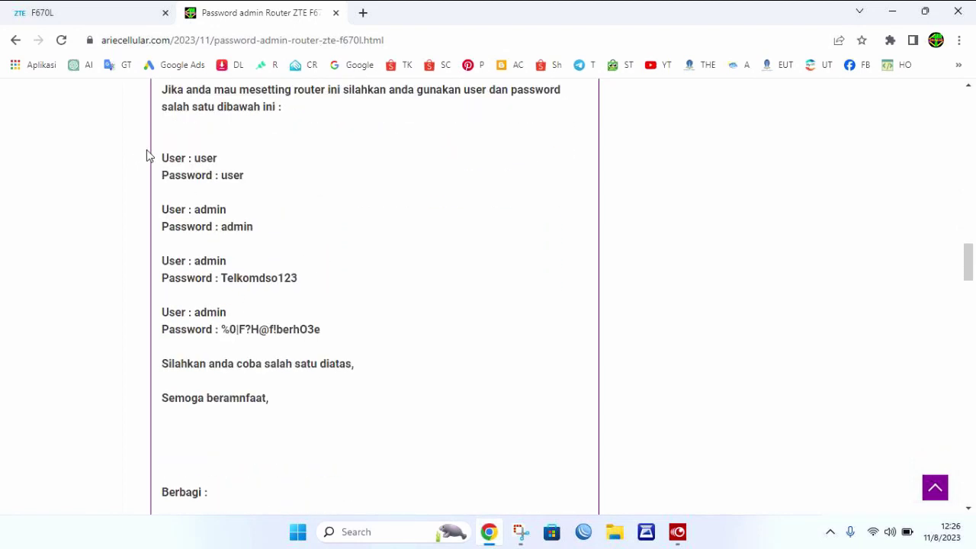
{"action": "left_click_drag", "start_coordinate": [157, 152], "coordinate": [379, 349]}
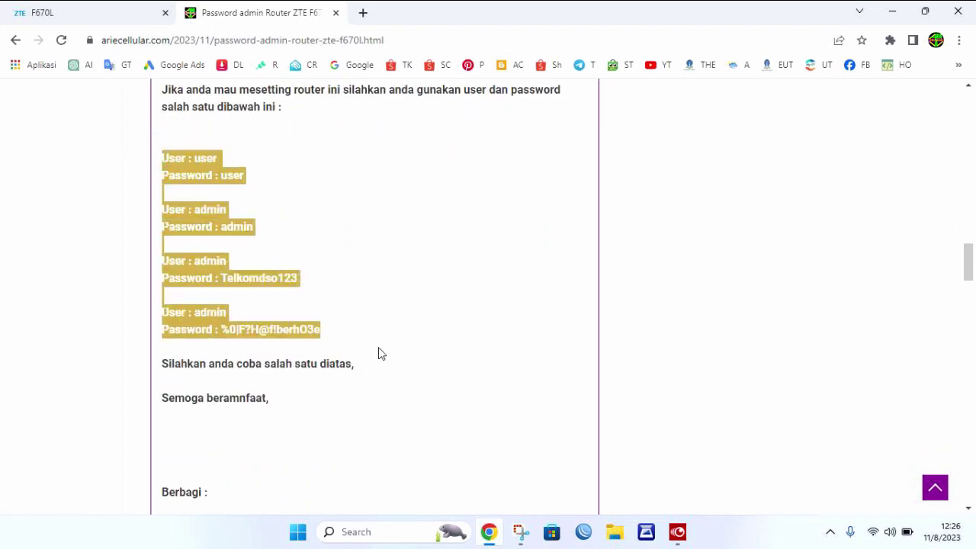
{"action": "left_click", "coordinate": [347, 275]}
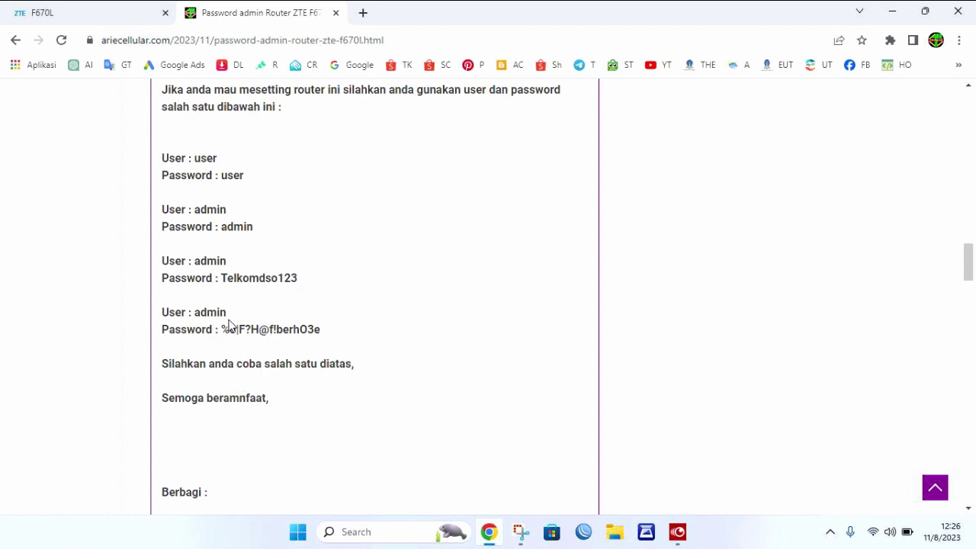
{"action": "left_click_drag", "start_coordinate": [223, 329], "coordinate": [350, 339]}
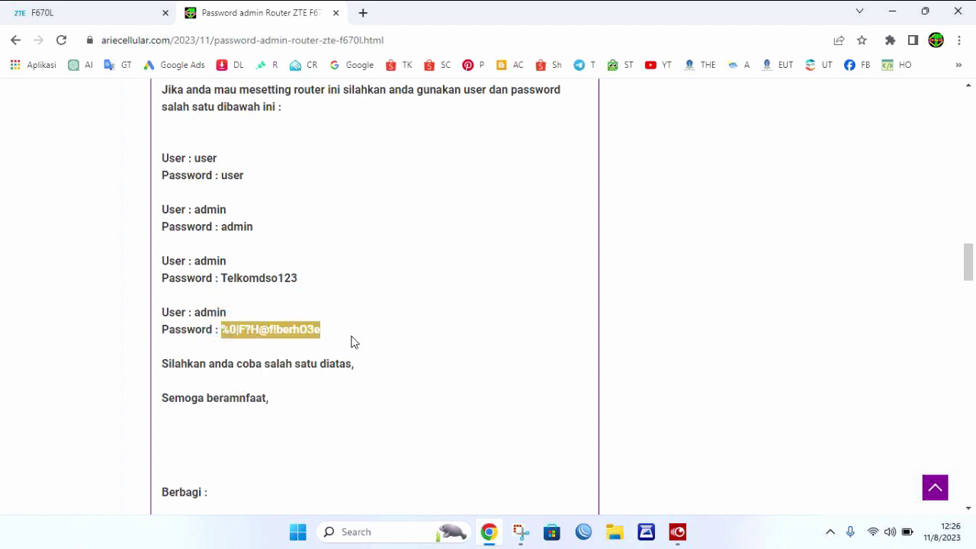
{"action": "left_click", "coordinate": [350, 338]}
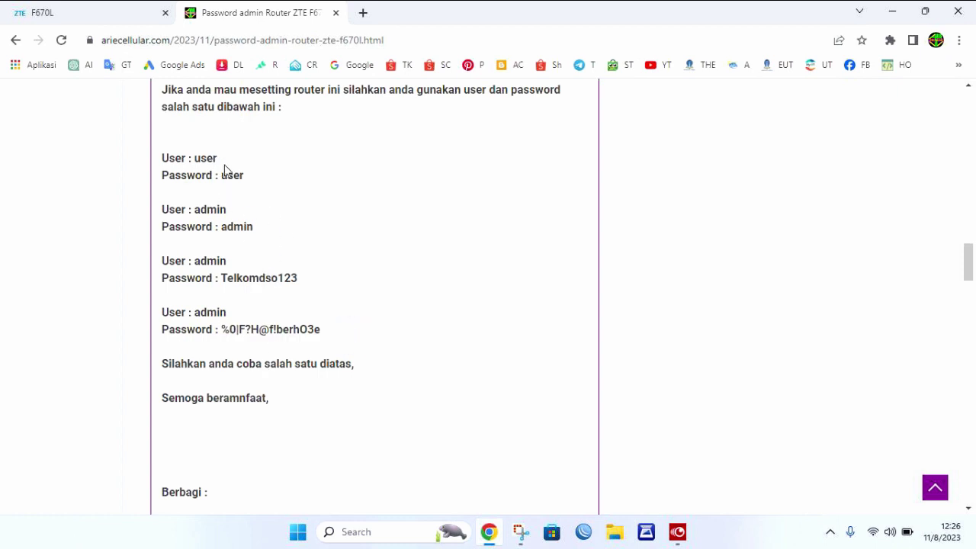
{"action": "left_click_drag", "start_coordinate": [217, 158], "coordinate": [197, 164]}
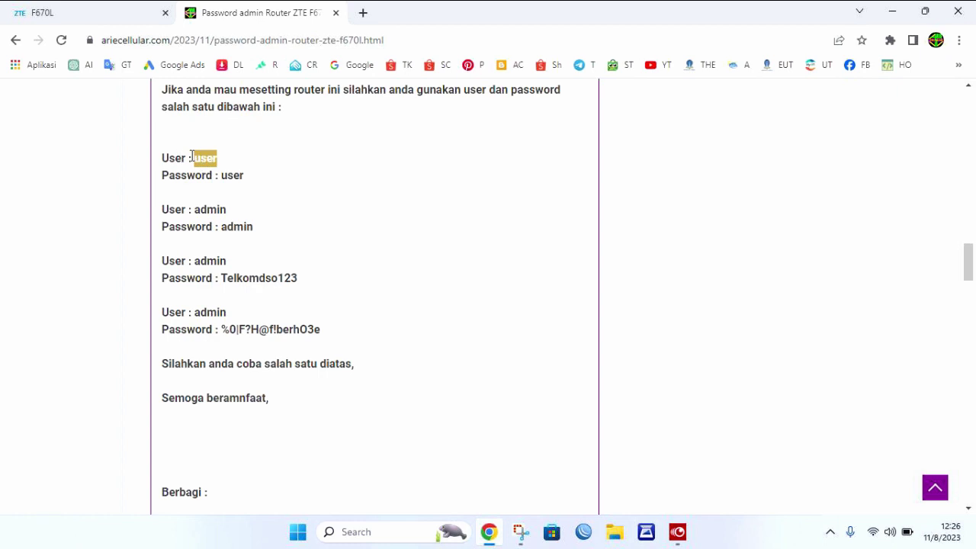
Step: On the router tab, log in with username 'user' and its default password
{"action": "left_click", "coordinate": [128, 9]}
{"action": "left_click", "coordinate": [502, 268]}
{"action": "type", "text": "u"}
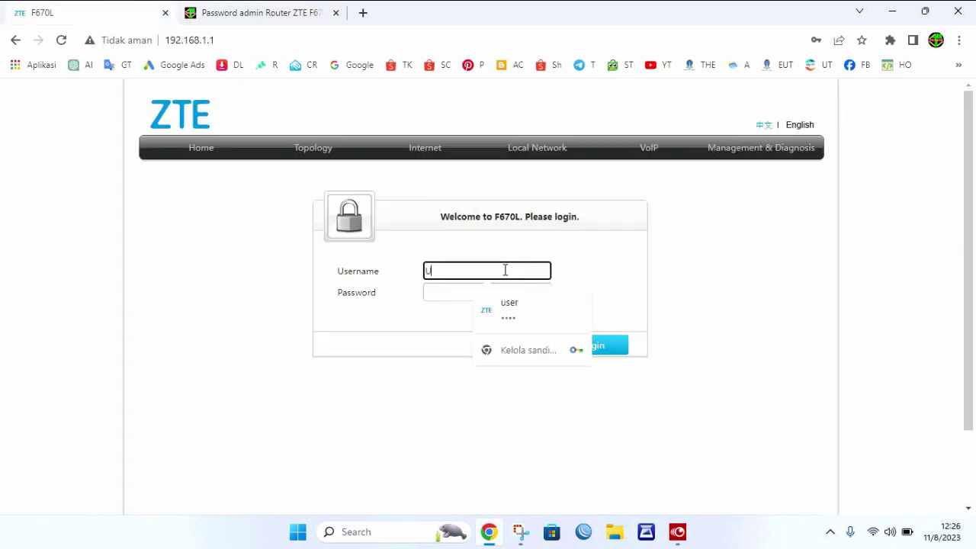
{"action": "key", "text": "BackSpace"}
{"action": "type", "text": "user"}
{"action": "left_click", "coordinate": [441, 294]}
{"action": "type", "text": "u"}
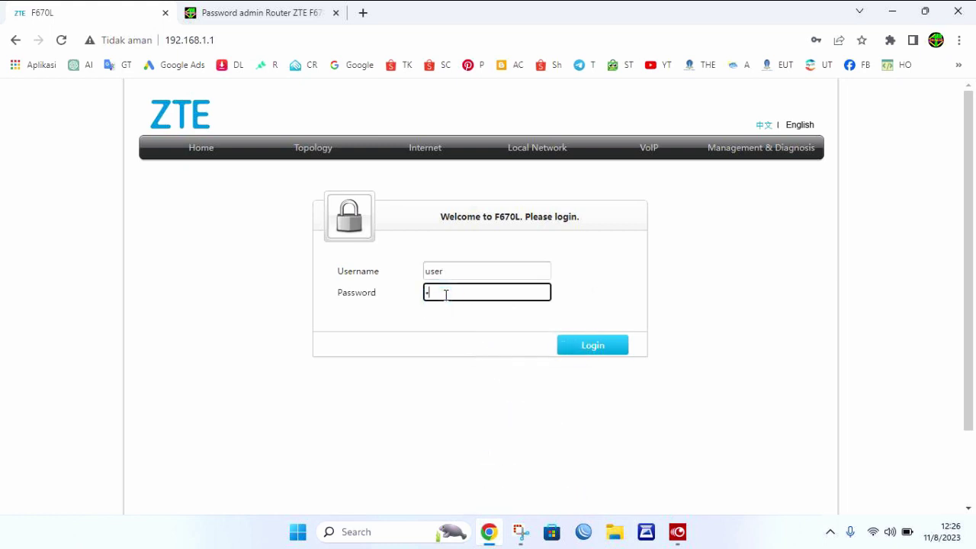
{"action": "left_click", "coordinate": [603, 345]}
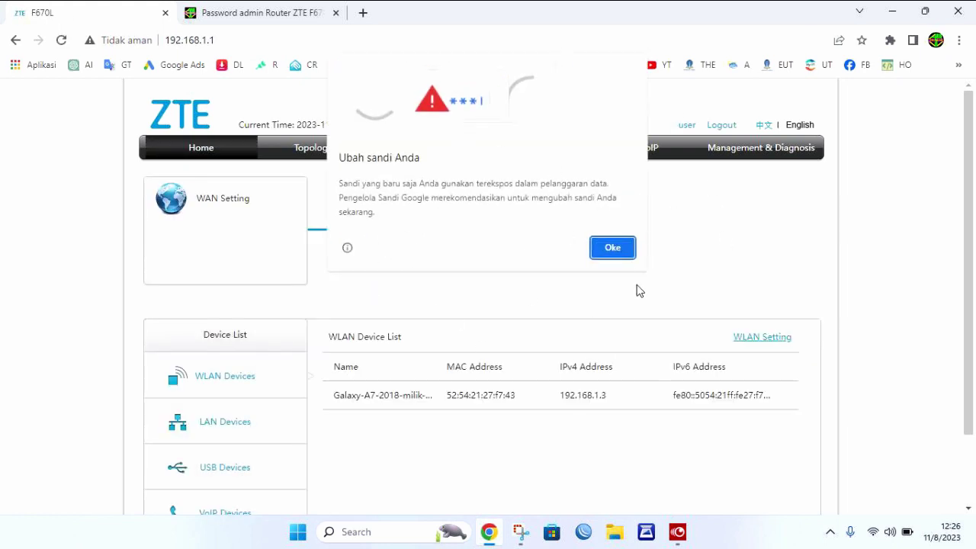
Step: Dismiss the browser's password breach warning and log out of the router
{"action": "left_click", "coordinate": [614, 247]}
{"action": "left_click", "coordinate": [357, 189]}
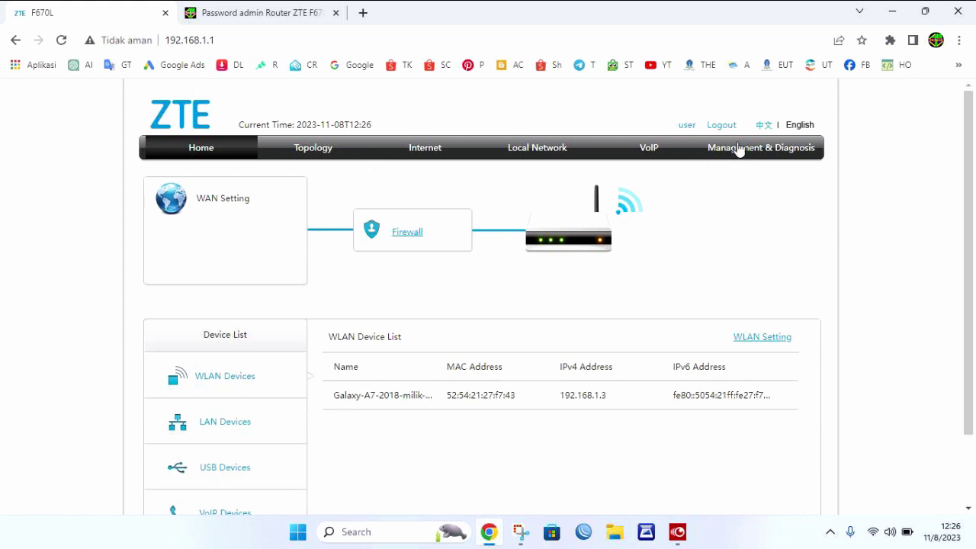
{"action": "left_click", "coordinate": [727, 125]}
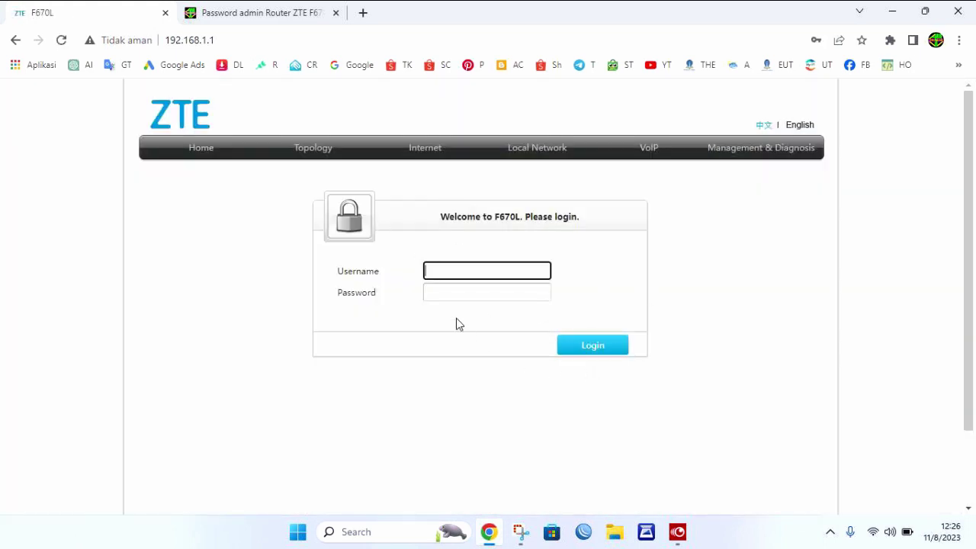
Step: Recheck the article's credential list, then enter 'admin' as the router login username
{"action": "left_click", "coordinate": [278, 20]}
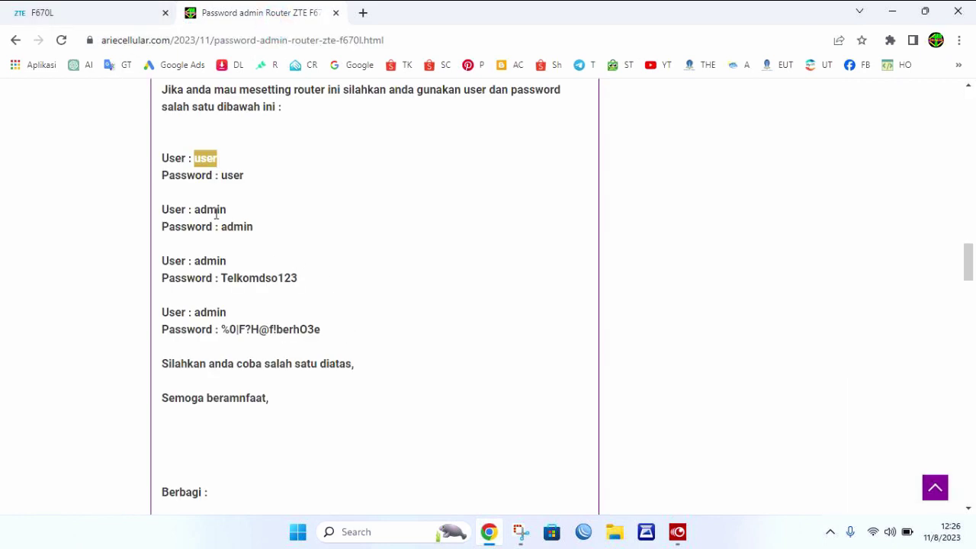
{"action": "left_click", "coordinate": [114, 12]}
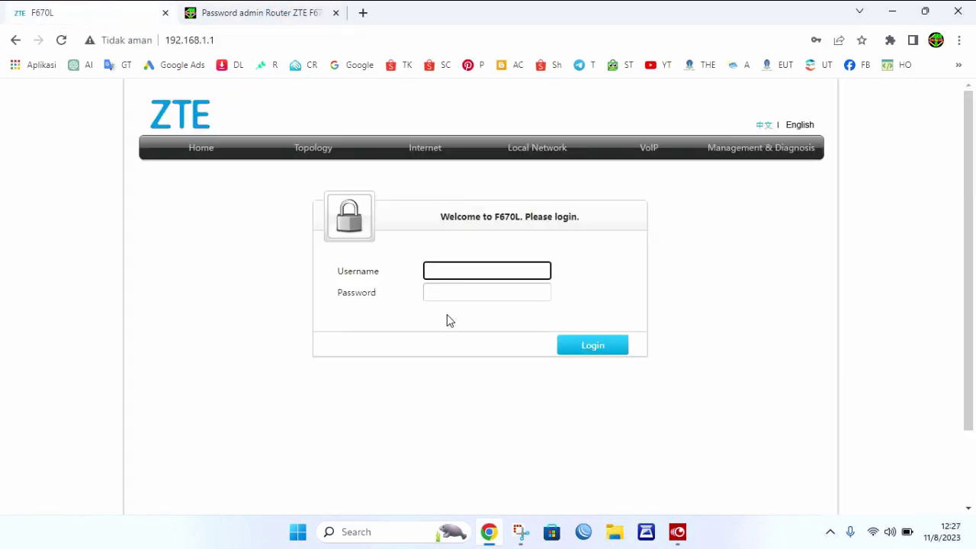
{"action": "type", "text": "admin"}
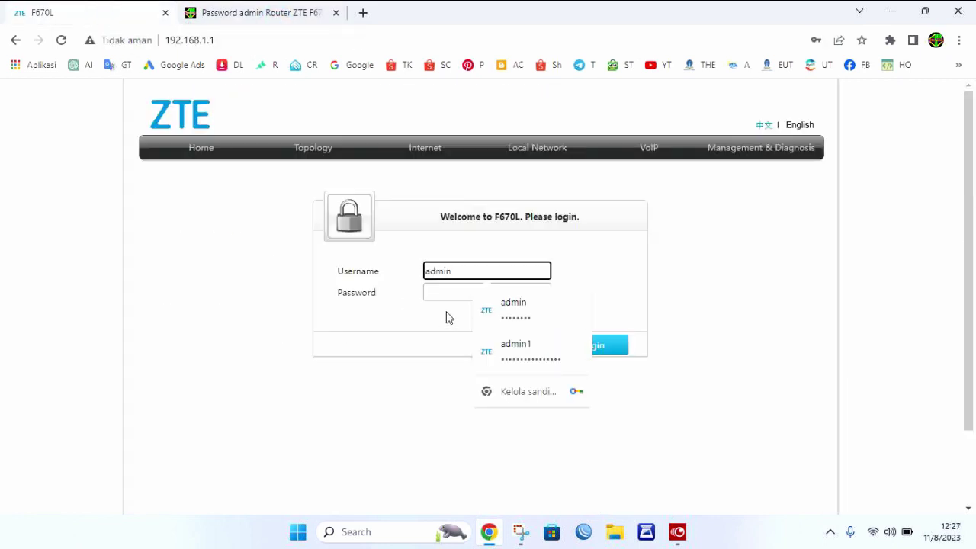
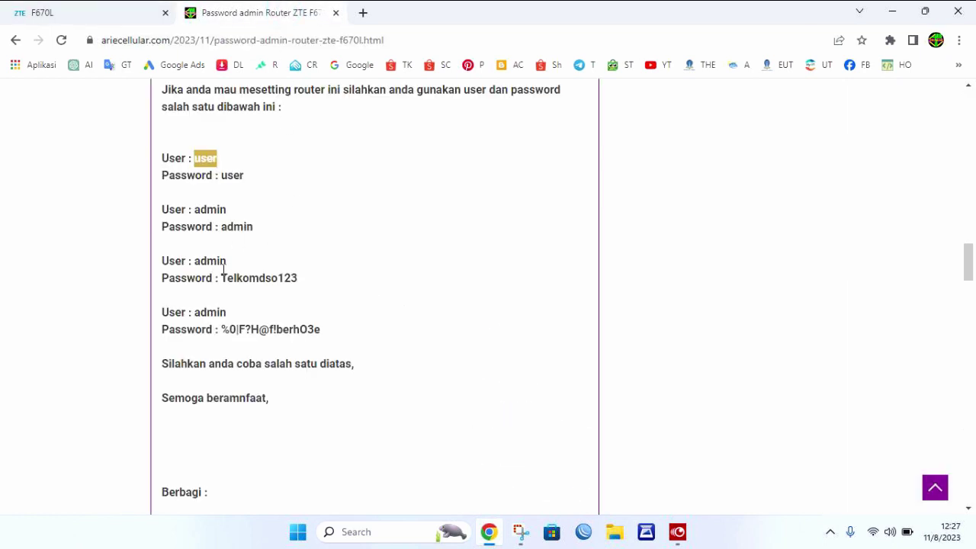
Step: Copy the blog post's third listed admin password and return to the F670L login tab
{"action": "mouse_move", "coordinate": [223, 279]}
{"action": "left_mouse_down"}
{"action": "mouse_move", "coordinate": [298, 279]}
{"action": "mouse_move", "coordinate": [219, 278]}
{"action": "left_mouse_up"}
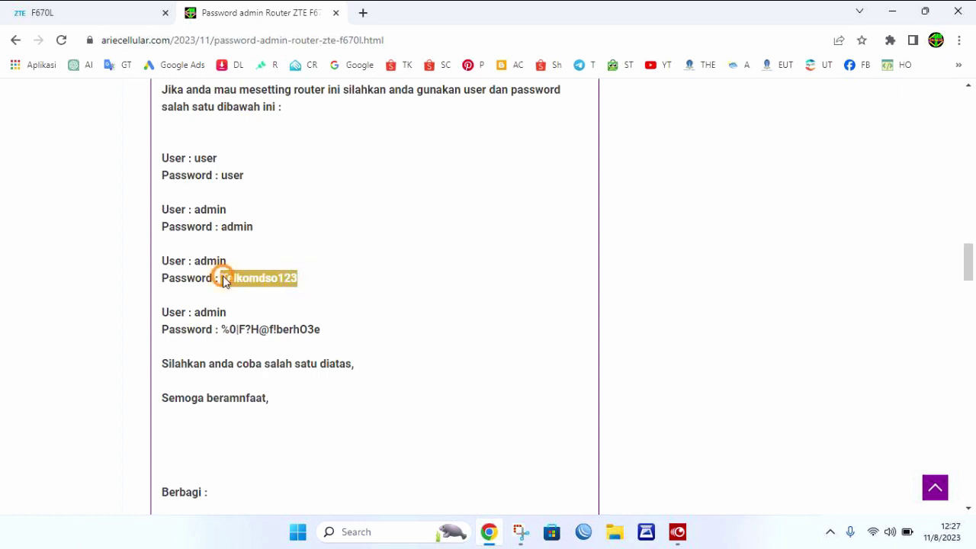
{"action": "right_click", "coordinate": [252, 279]}
{"action": "left_click", "coordinate": [263, 286]}
{"action": "left_click", "coordinate": [169, 8]}
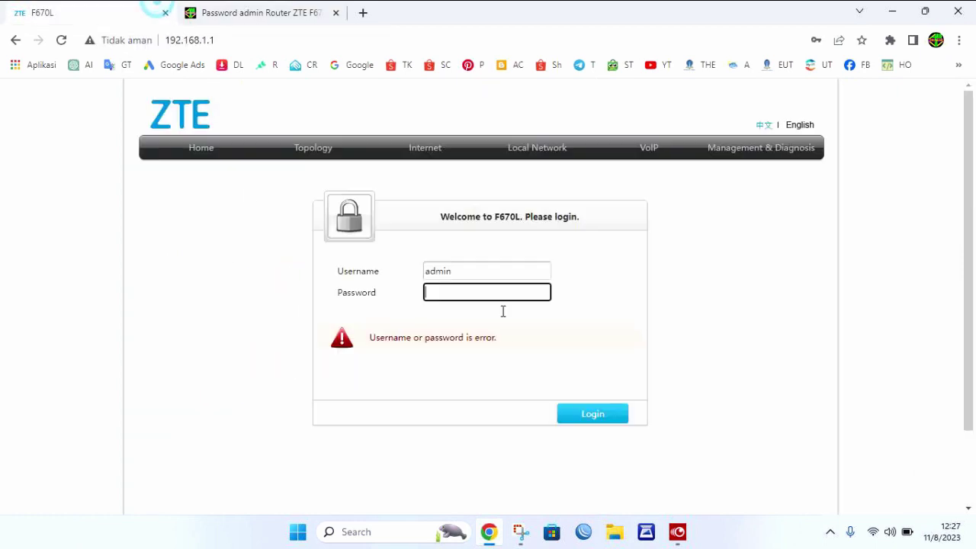
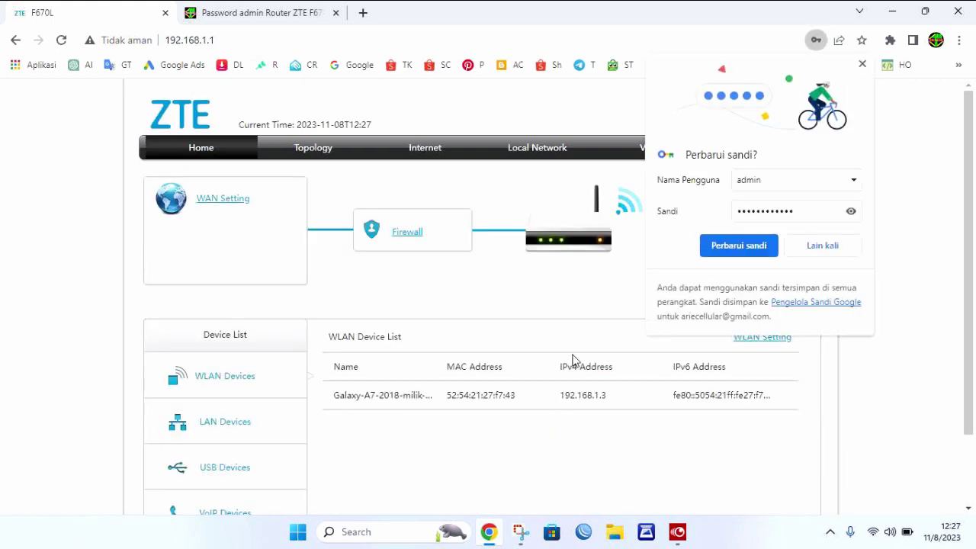
Step: Finish logging in as admin and dismiss the browser's password update prompt
{"action": "left_click", "coordinate": [118, 436]}
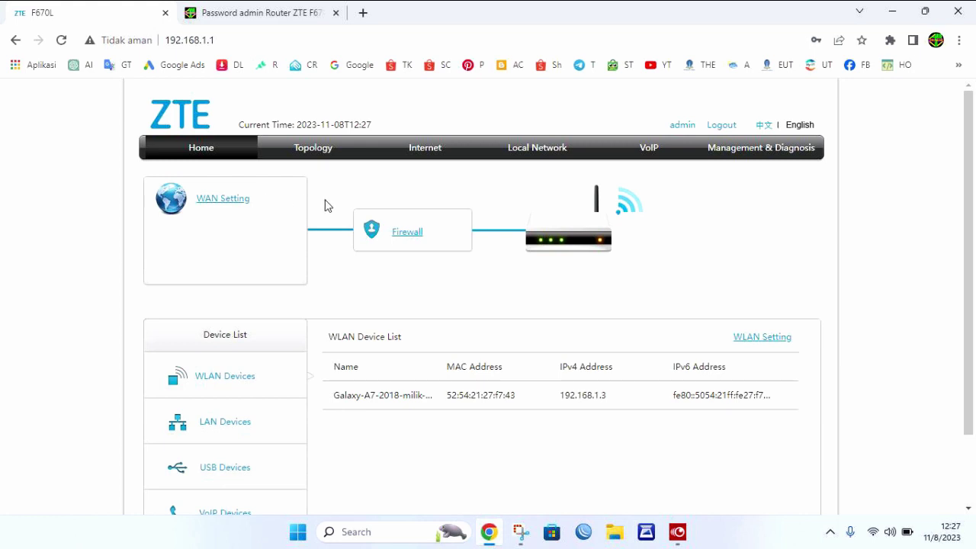
{"action": "scroll", "coordinate": [459, 426], "scroll_direction": "down", "scroll_amount": 2}
{"action": "triple_click", "coordinate": [320, 235]}
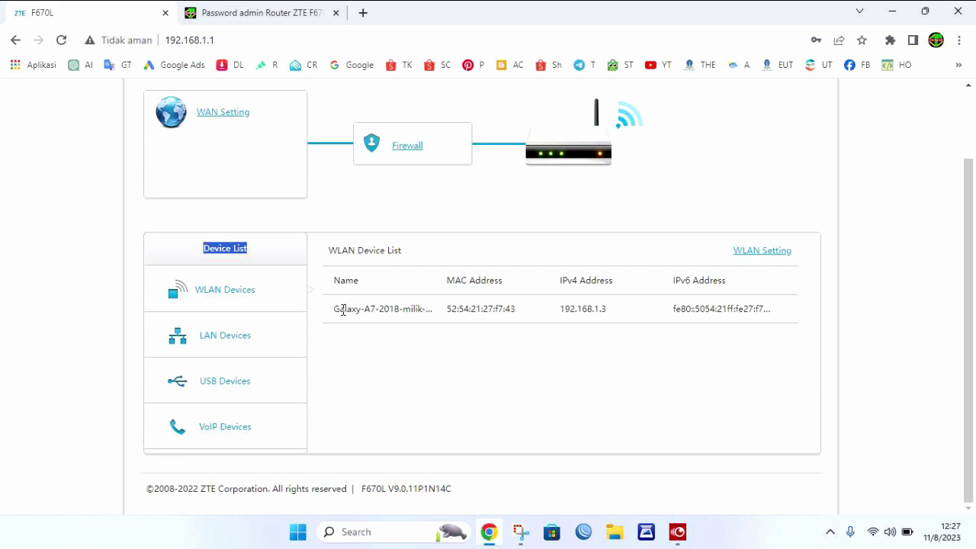
{"action": "left_click_drag", "start_coordinate": [342, 310], "coordinate": [773, 318]}
{"action": "left_click", "coordinate": [751, 324]}
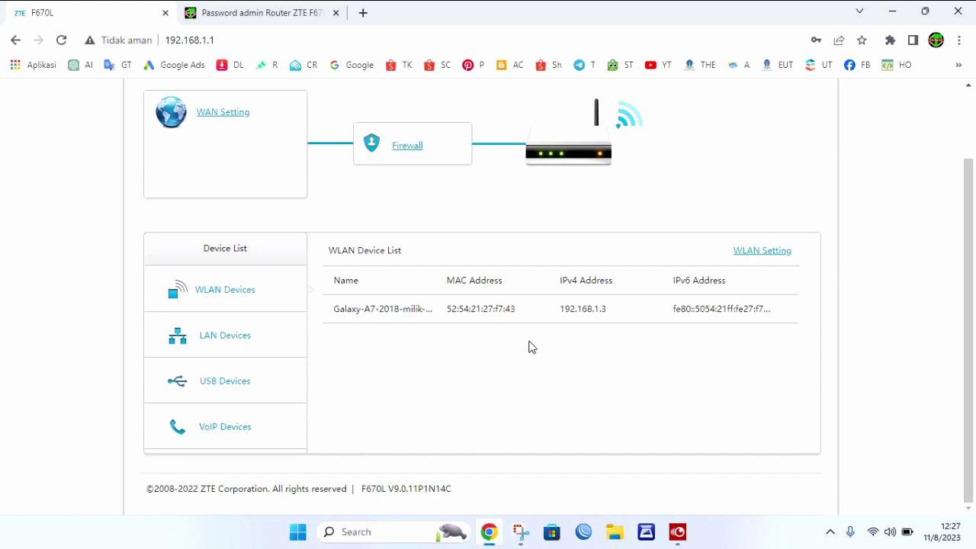
Step: Check the wired LAN device list, then return to the wireless device list
{"action": "left_click", "coordinate": [238, 336]}
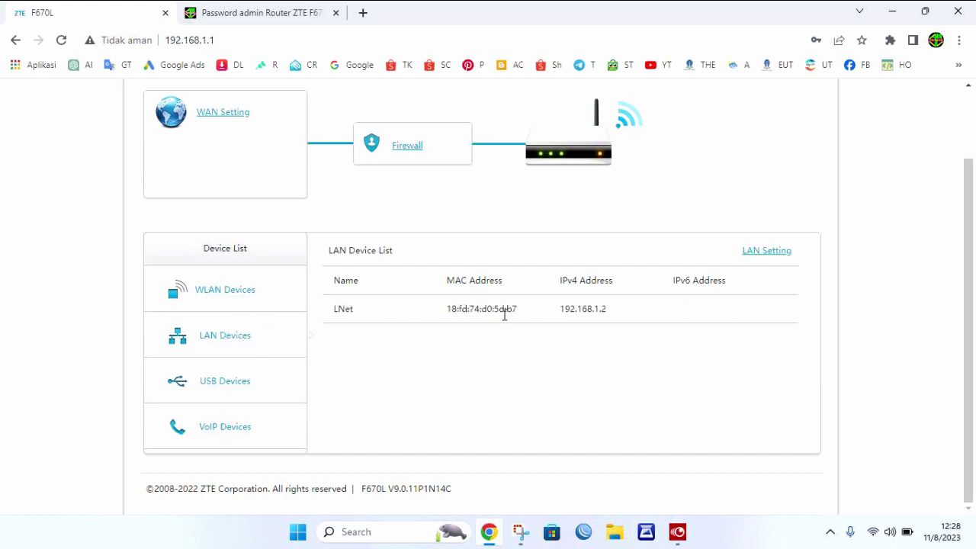
{"action": "left_click", "coordinate": [224, 295]}
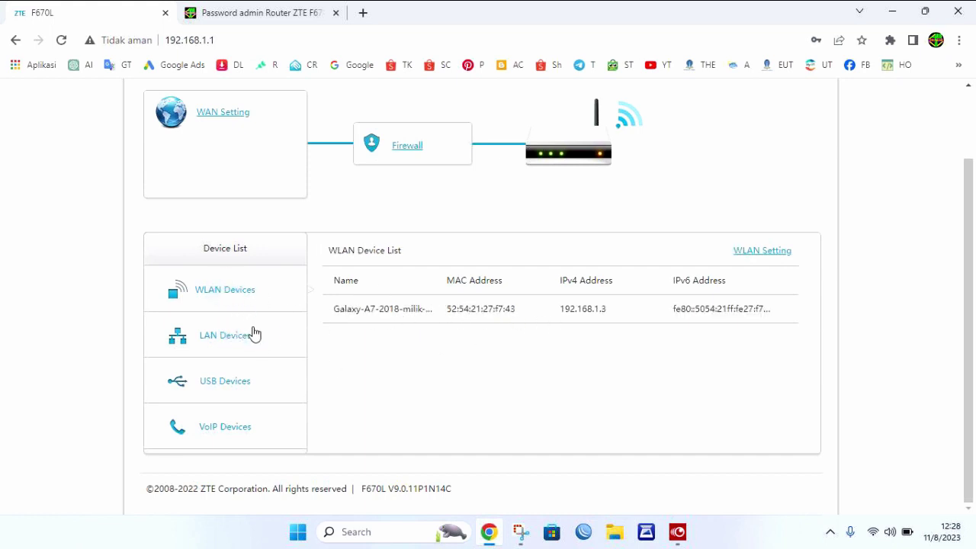
{"action": "scroll", "coordinate": [449, 320], "scroll_direction": "up", "scroll_amount": 2}
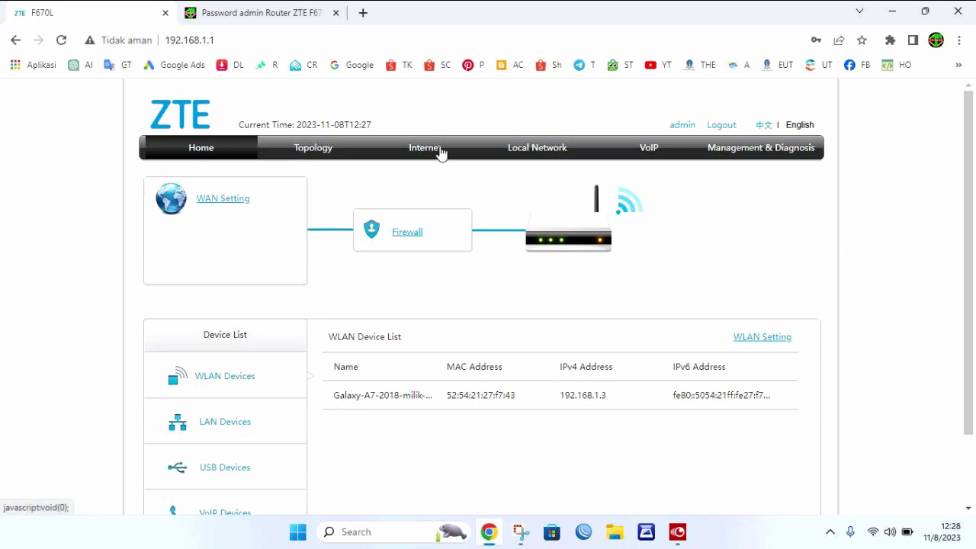
Step: Go to Local Network > WLAN to show the WLAN Basic page
{"action": "left_click", "coordinate": [564, 147]}
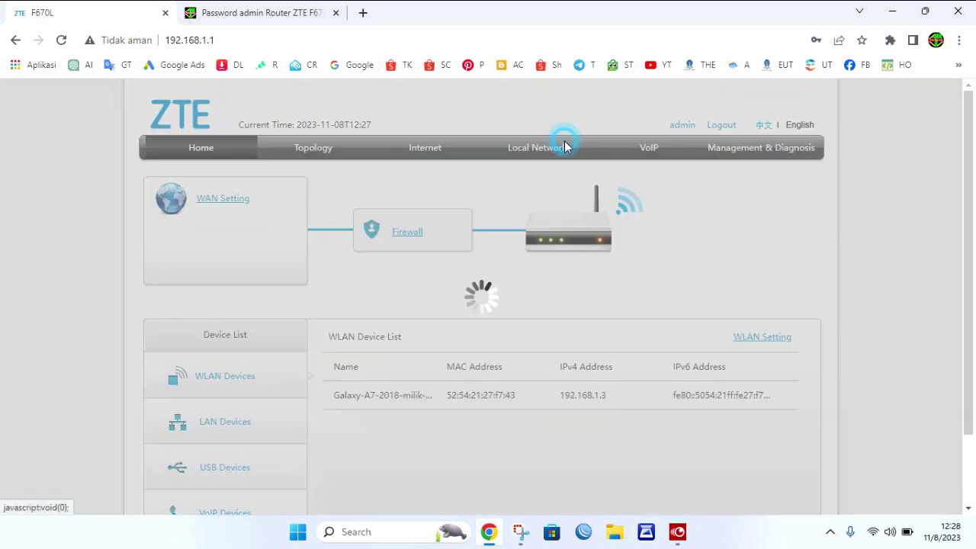
{"action": "left_click", "coordinate": [538, 149]}
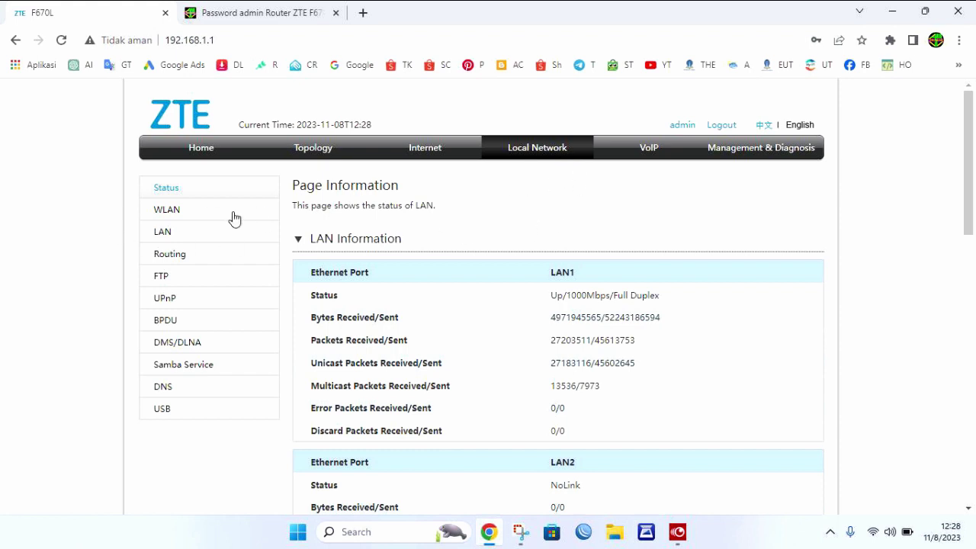
{"action": "left_click", "coordinate": [174, 213]}
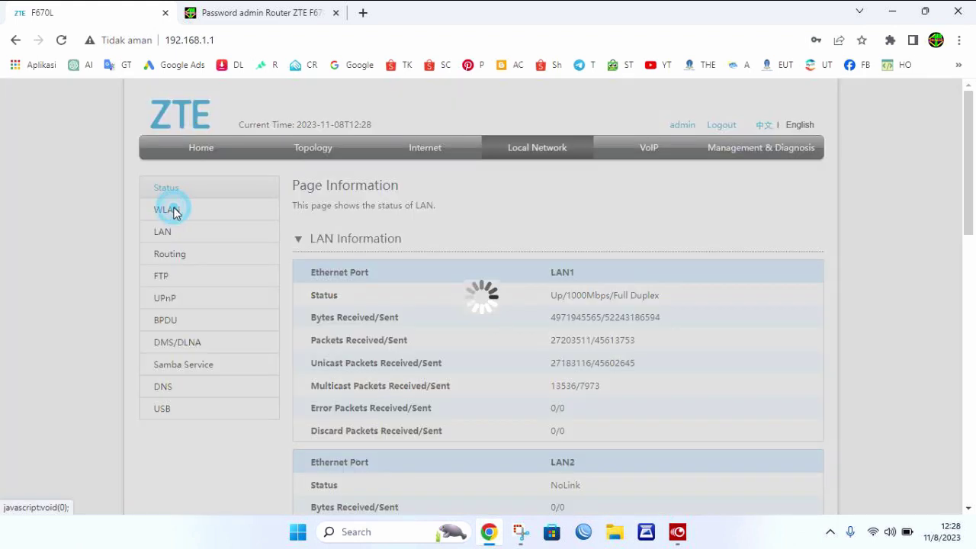
{"action": "scroll", "coordinate": [425, 208], "scroll_direction": "down", "scroll_amount": 2}
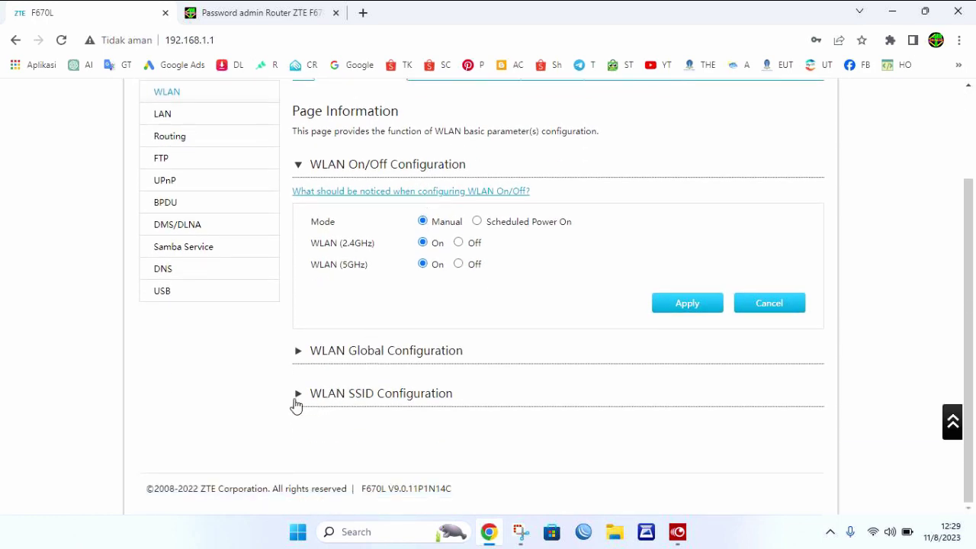
Step: Expand WLAN SSID Configuration to show SSID1's settings: BUMDES with WPA2-PSK-AES
{"action": "left_click", "coordinate": [298, 394]}
{"action": "scroll", "coordinate": [298, 406], "scroll_direction": "down", "scroll_amount": 4}
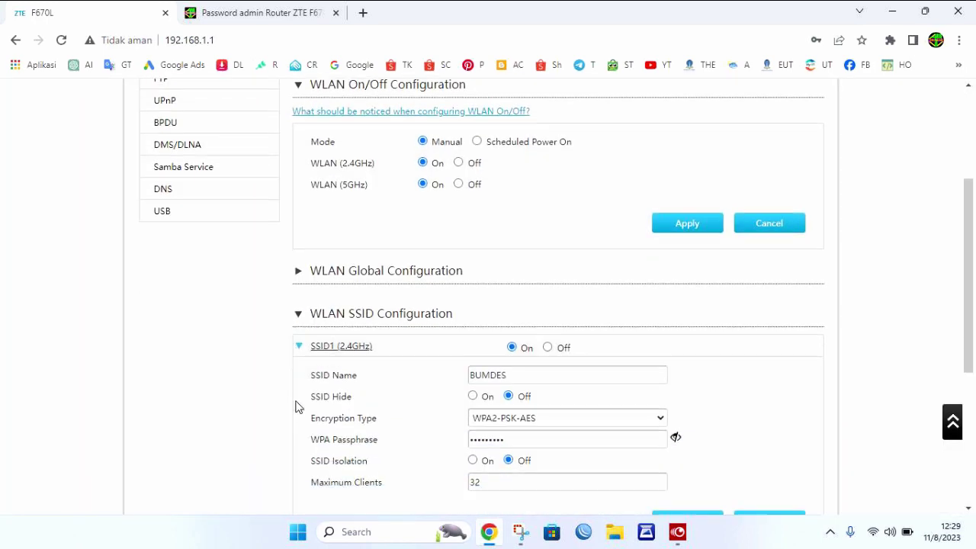
{"action": "left_click", "coordinate": [506, 232]}
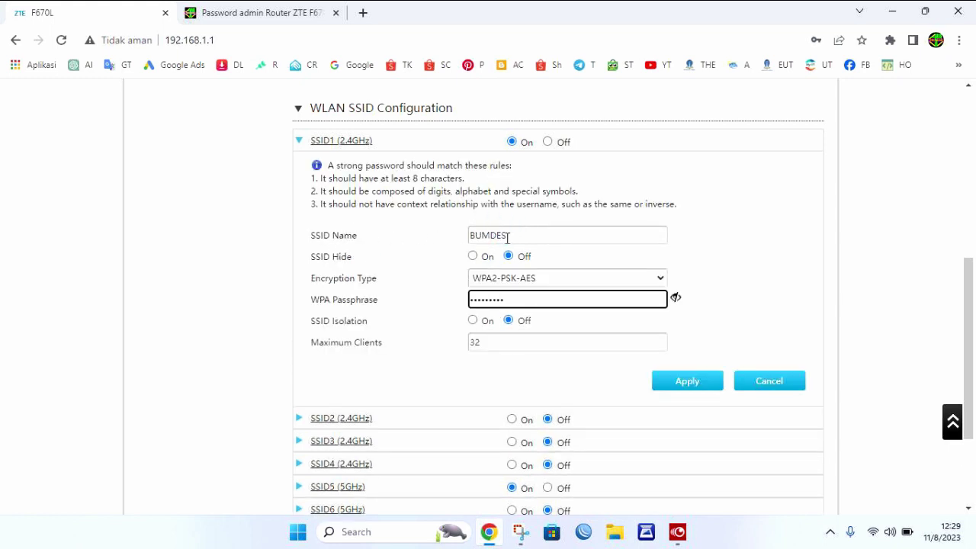
{"action": "scroll", "coordinate": [529, 257], "scroll_direction": "down", "scroll_amount": 1}
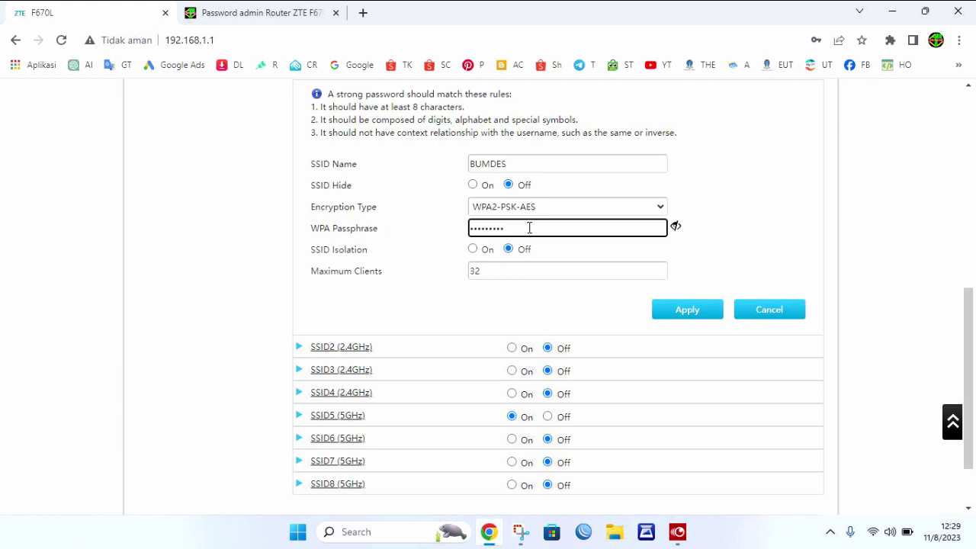
Step: Reveal and re-mask SSID1's passphrase, then scroll to the SSID2–SSID8 entries
{"action": "left_click", "coordinate": [529, 227]}
{"action": "left_click", "coordinate": [675, 227]}
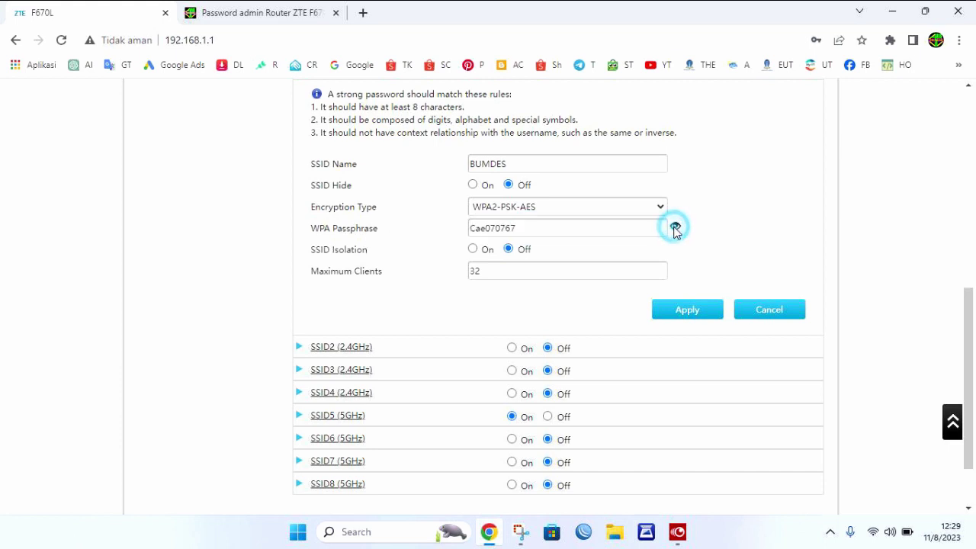
{"action": "left_click", "coordinate": [675, 227]}
{"action": "left_click", "coordinate": [675, 227]}
{"action": "left_click", "coordinate": [675, 226]}
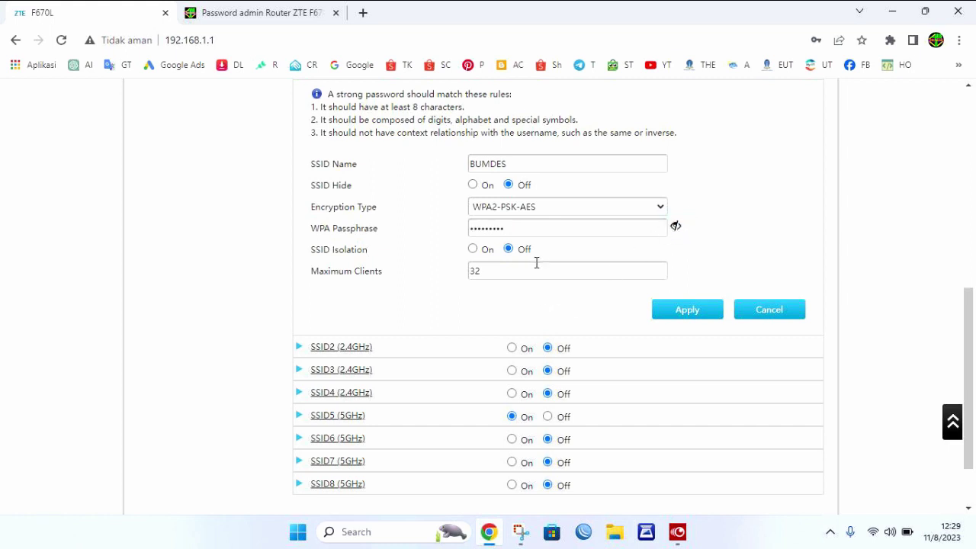
{"action": "scroll", "coordinate": [536, 263], "scroll_direction": "up", "scroll_amount": 1}
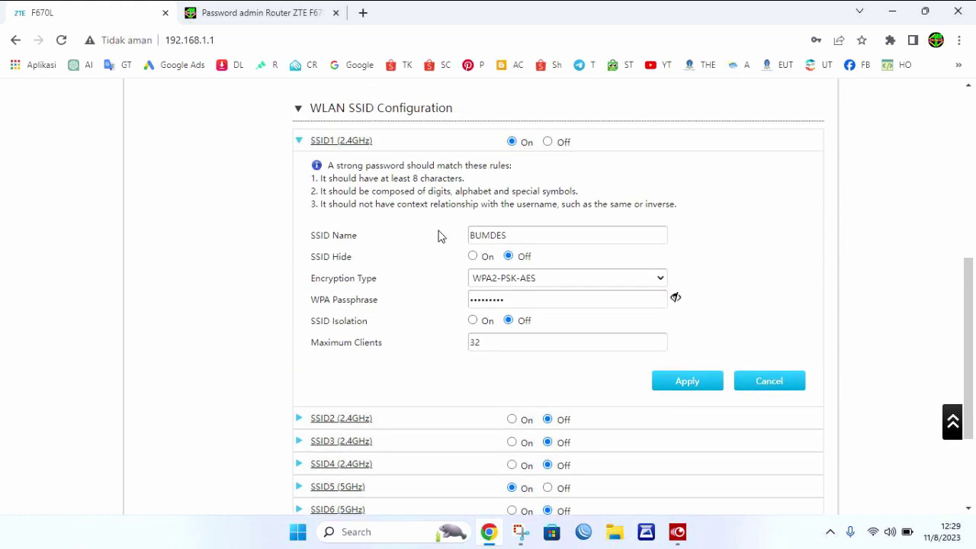
{"action": "scroll", "coordinate": [361, 316], "scroll_direction": "down", "scroll_amount": 1}
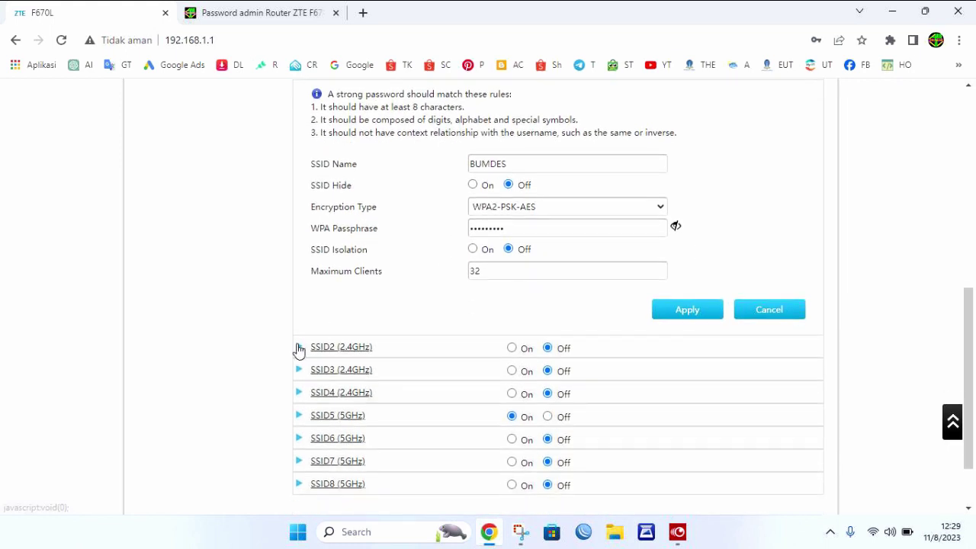
Step: Expand SSID2 and rename it to WIFIKU
{"action": "left_click", "coordinate": [299, 348]}
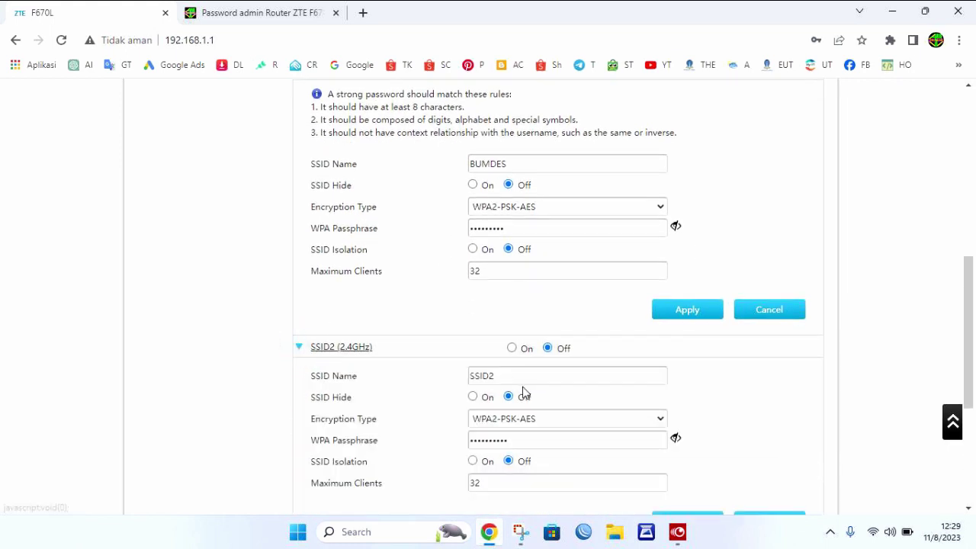
{"action": "double_click", "coordinate": [501, 376]}
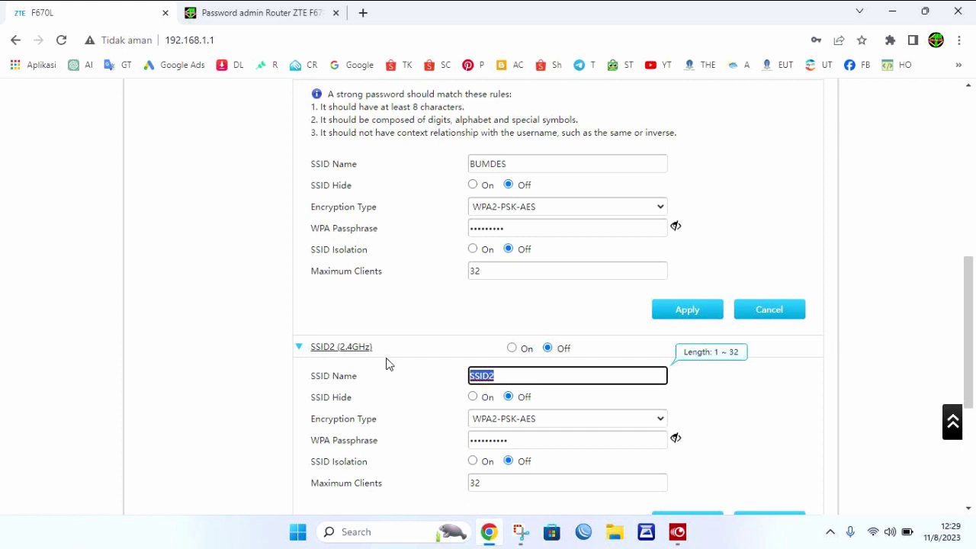
{"action": "type", "text": "WIFIKU"}
{"action": "scroll", "coordinate": [532, 402], "scroll_direction": "down", "scroll_amount": 1}
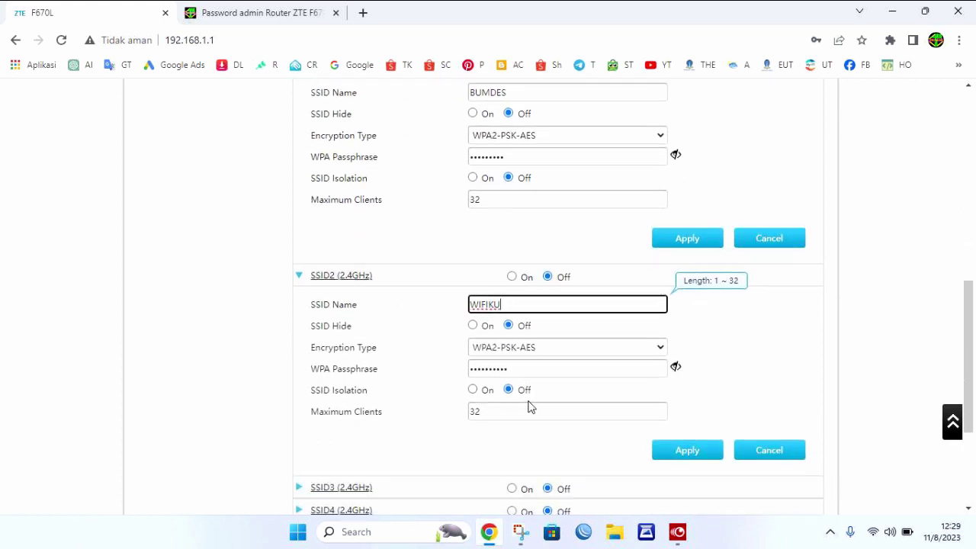
Step: Replace SSID2's WPA passphrase with a new eight-character passphrase
{"action": "left_click", "coordinate": [675, 369]}
{"action": "left_click_drag", "start_coordinate": [599, 369], "coordinate": [386, 397]}
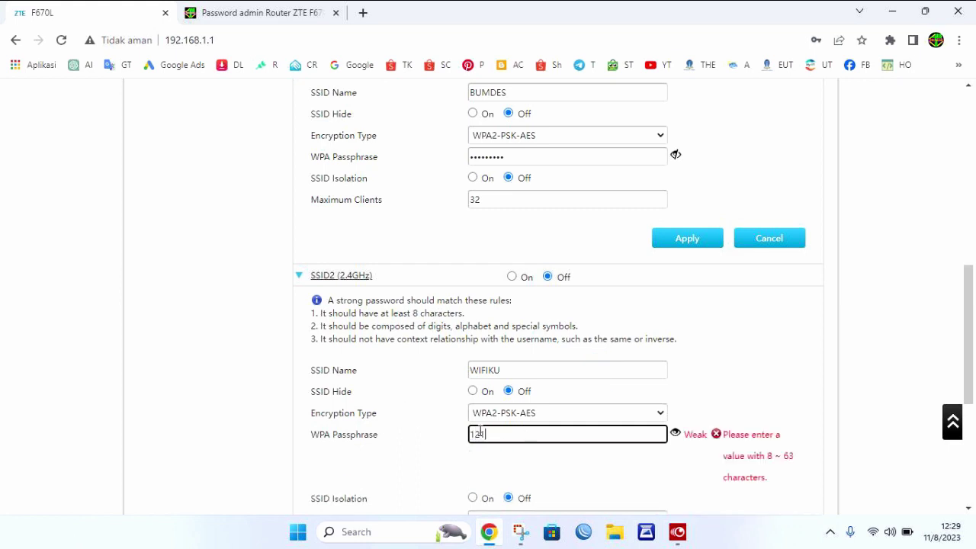
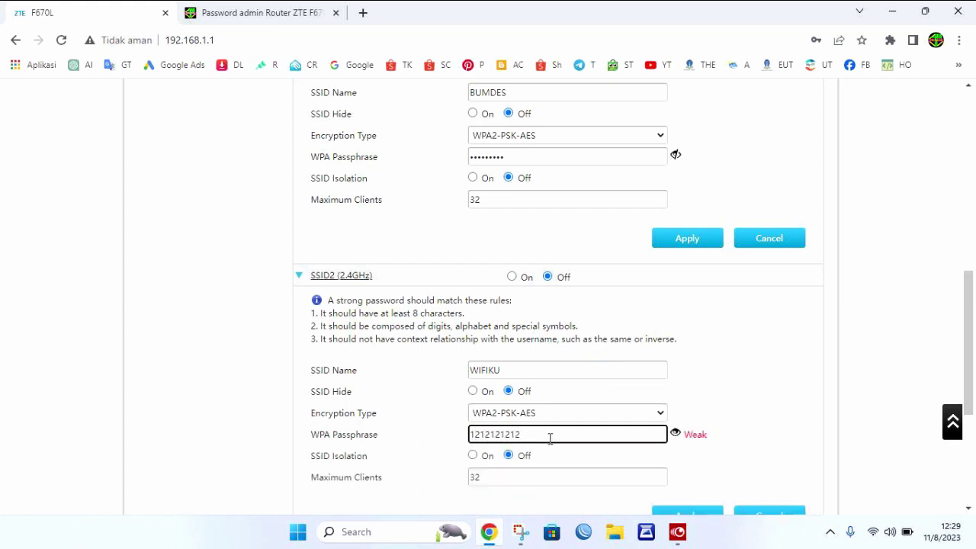
{"action": "left_click_drag", "start_coordinate": [529, 434], "coordinate": [468, 443]}
{"action": "left_click", "coordinate": [546, 436]}
{"action": "key", "text": "BackSpace"}
{"action": "key", "text": "BackSpace"}
Step: Set SSID2's Maximum Clients to 2 and apply the settings
{"action": "scroll", "coordinate": [552, 454], "scroll_direction": "down", "scroll_amount": 1}
{"action": "scroll", "coordinate": [603, 397], "scroll_direction": "down", "scroll_amount": 1}
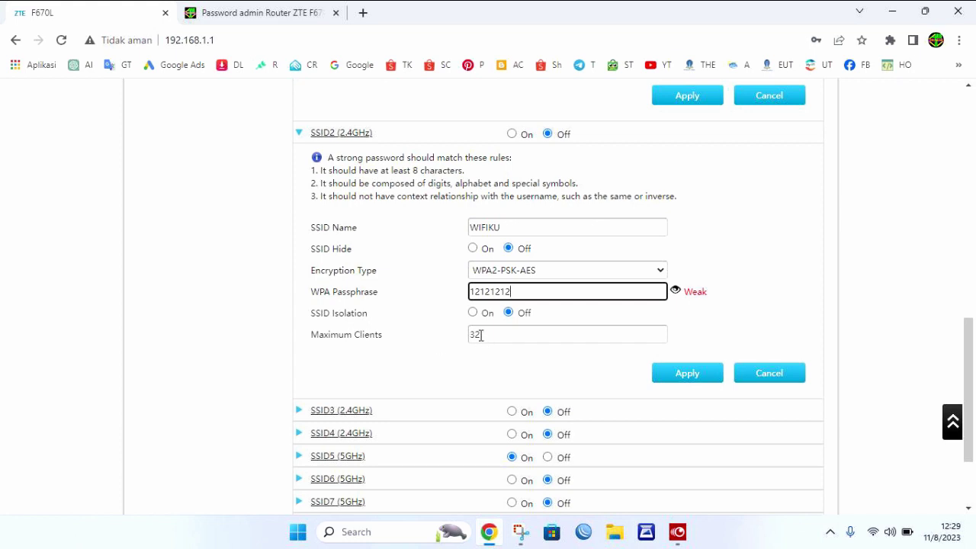
{"action": "double_click", "coordinate": [483, 336]}
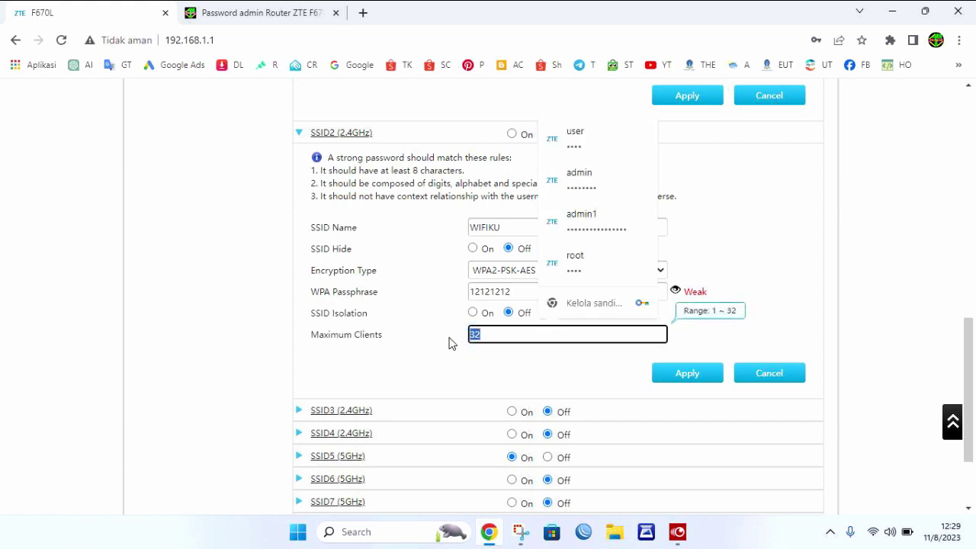
{"action": "type", "text": "2"}
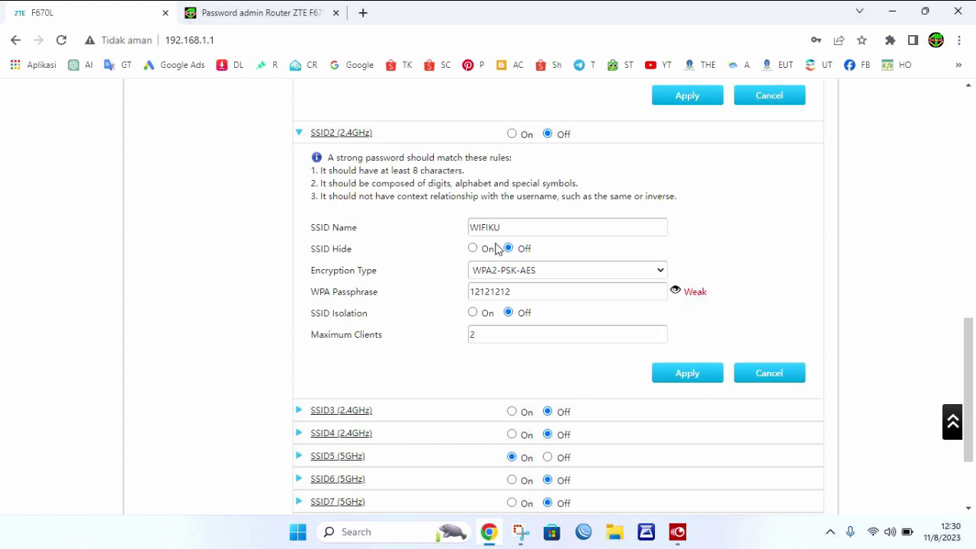
{"action": "left_click", "coordinate": [677, 375]}
{"action": "scroll", "coordinate": [526, 356], "scroll_direction": "down", "scroll_amount": 2}
{"action": "scroll", "coordinate": [526, 362], "scroll_direction": "up", "scroll_amount": 1}
{"action": "scroll", "coordinate": [525, 367], "scroll_direction": "down", "scroll_amount": 1}
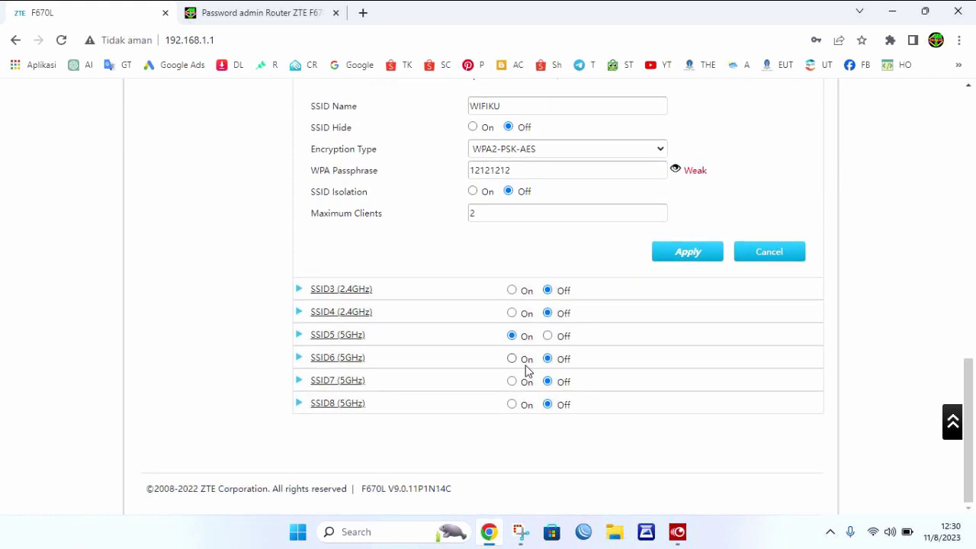
Step: Collapse the SSID3, SSID2 and SSID1 panels and return to the top of the WLAN page
{"action": "left_click", "coordinate": [300, 291]}
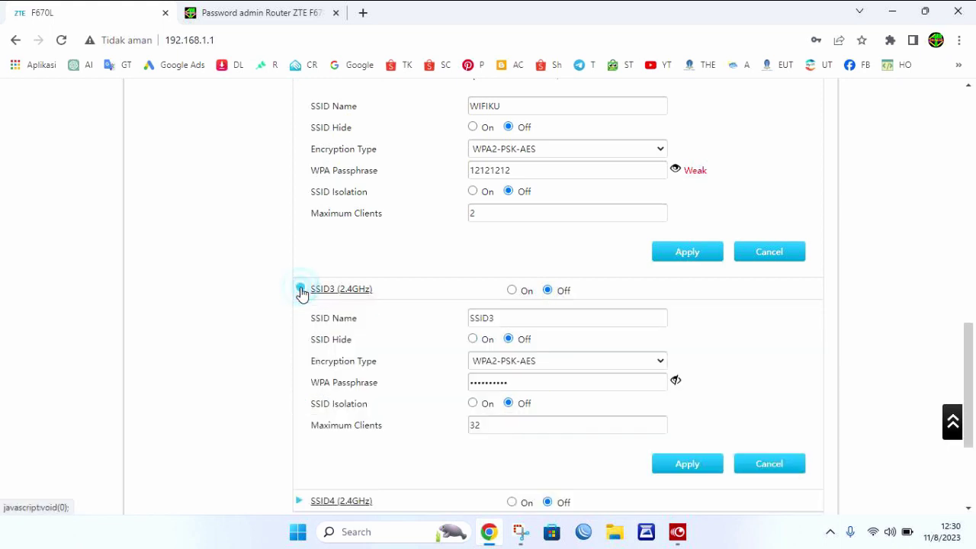
{"action": "scroll", "coordinate": [500, 313], "scroll_direction": "down", "scroll_amount": 2}
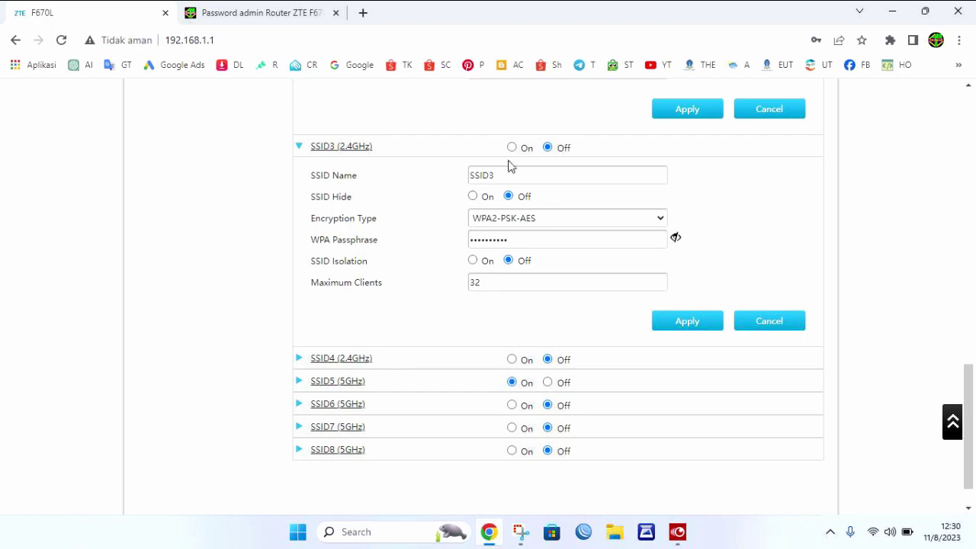
{"action": "left_click", "coordinate": [297, 150]}
{"action": "scroll", "coordinate": [343, 266], "scroll_direction": "up", "scroll_amount": 1}
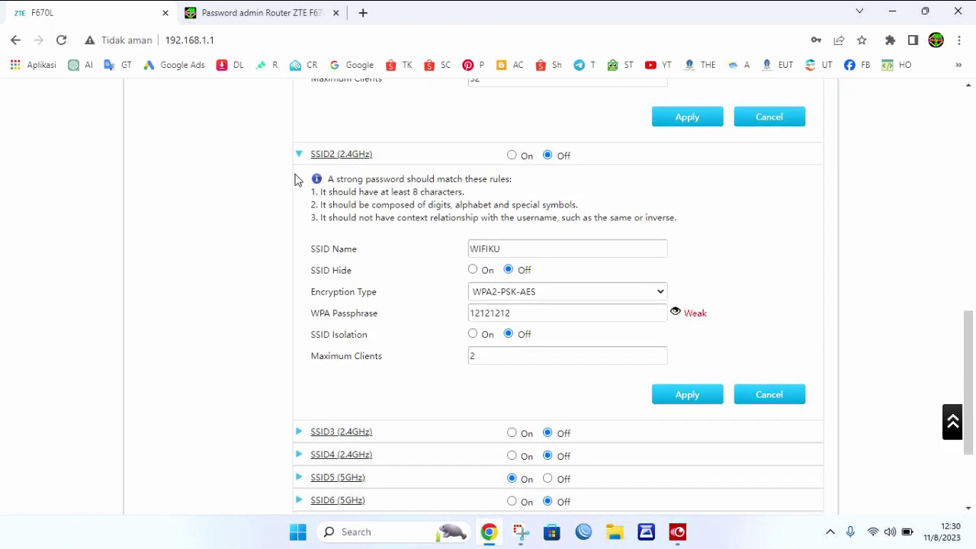
{"action": "left_click", "coordinate": [298, 154]}
{"action": "scroll", "coordinate": [314, 200], "scroll_direction": "up", "scroll_amount": 2}
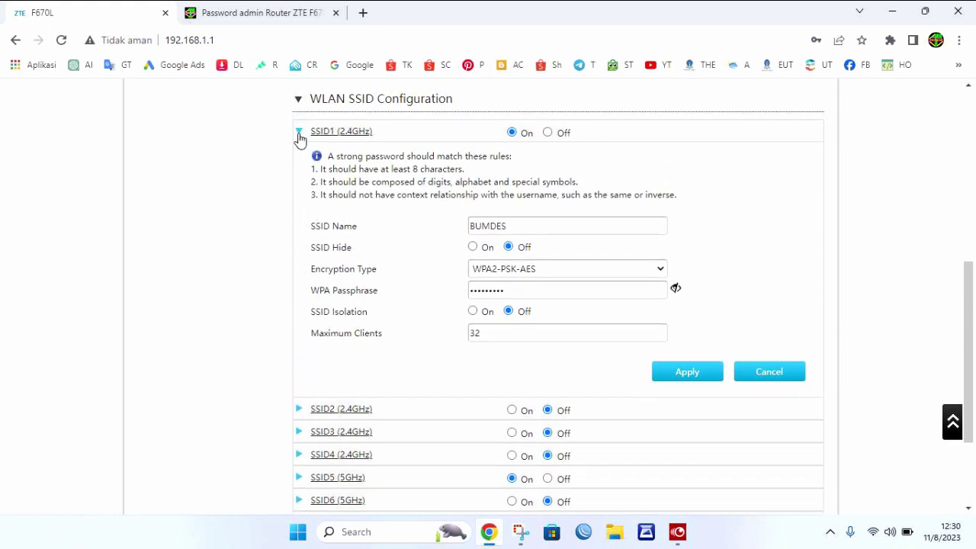
{"action": "left_click", "coordinate": [299, 137]}
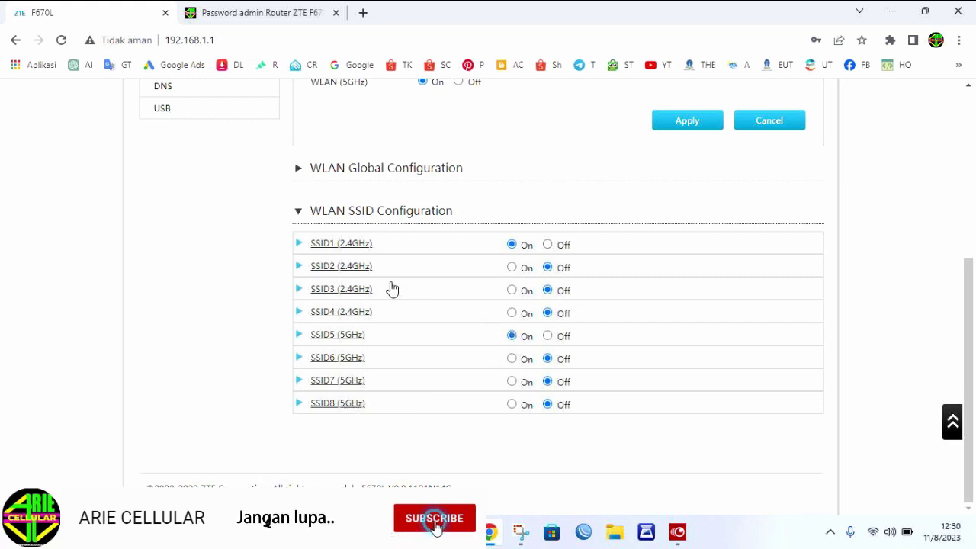
{"action": "scroll", "coordinate": [577, 303], "scroll_direction": "up", "scroll_amount": 3}
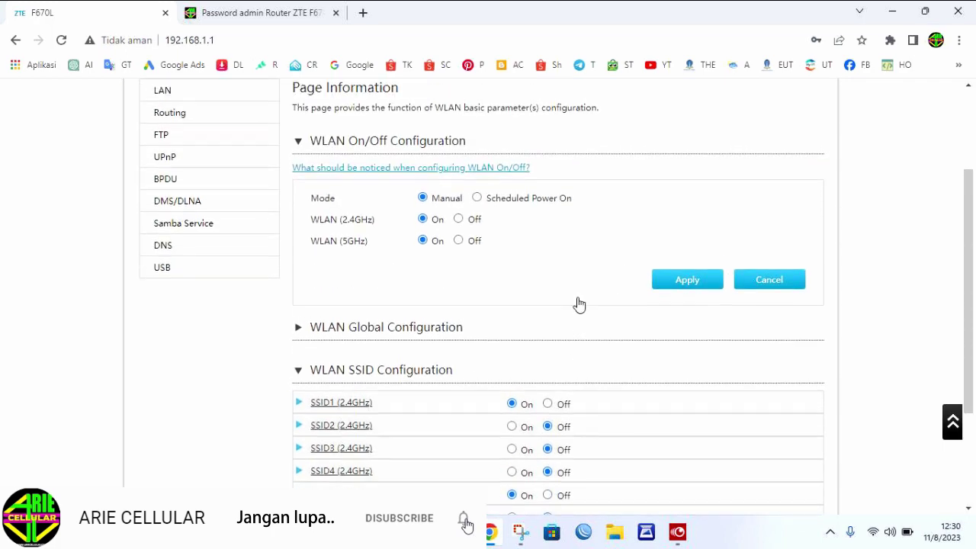
{"action": "scroll", "coordinate": [577, 303], "scroll_direction": "up", "scroll_amount": 2}
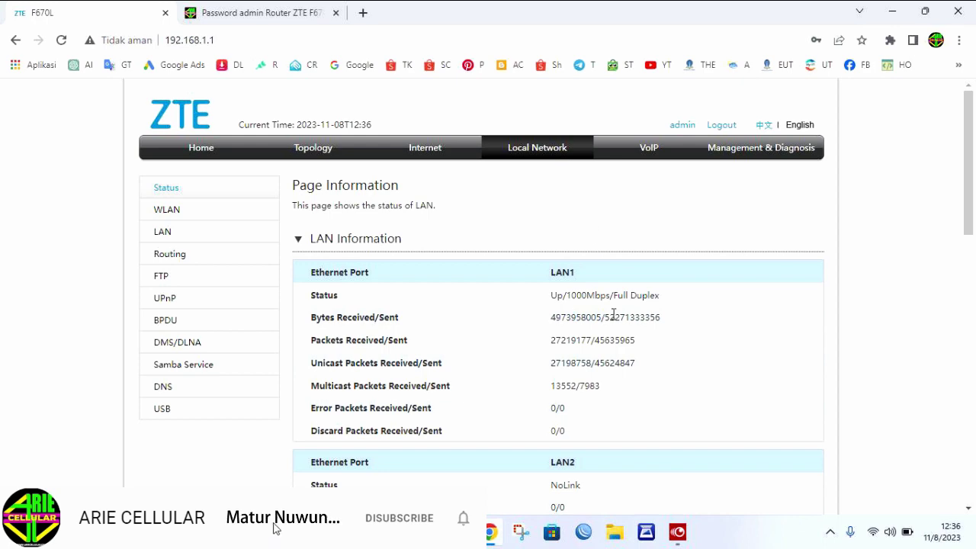
{"action": "scroll", "coordinate": [613, 465], "scroll_direction": "down", "scroll_amount": 4}
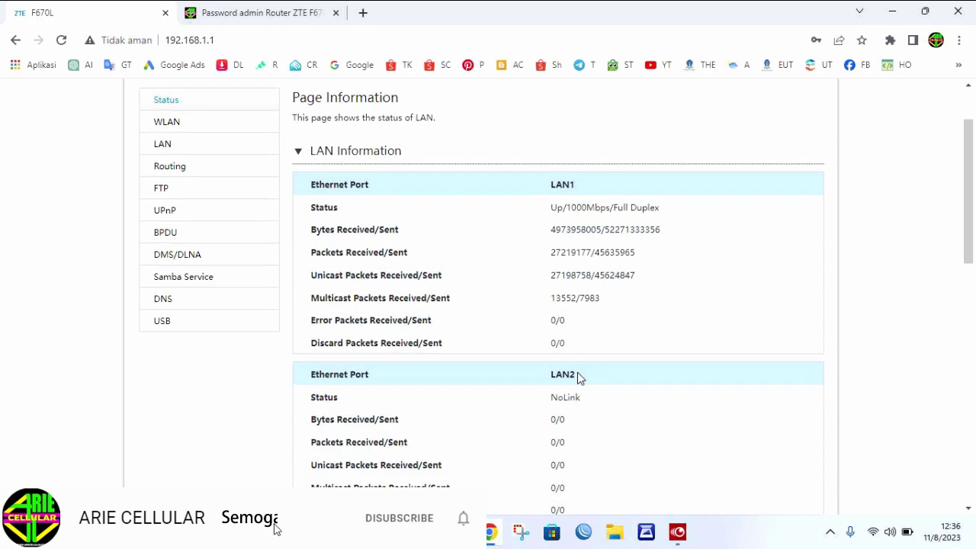
{"action": "scroll", "coordinate": [578, 381], "scroll_direction": "down", "scroll_amount": 3}
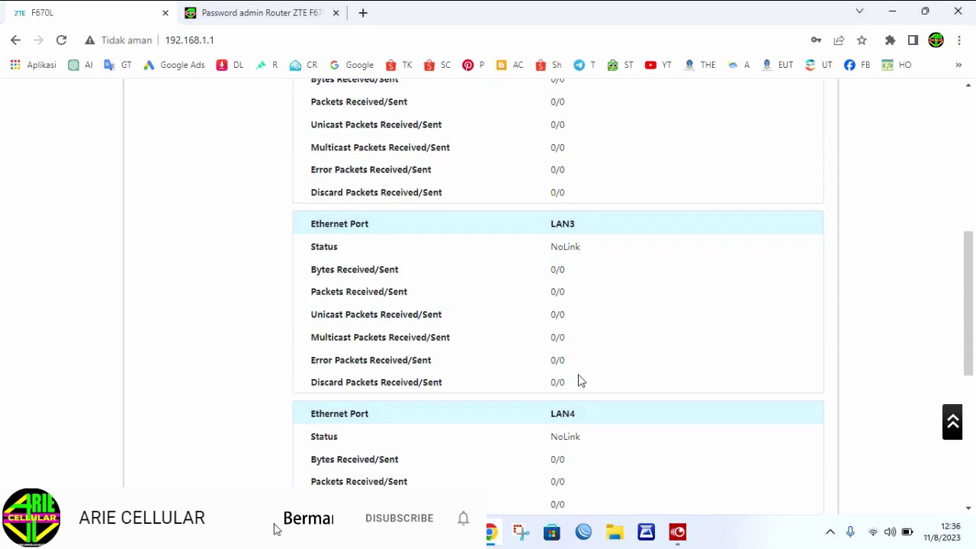
{"action": "scroll", "coordinate": [577, 392], "scroll_direction": "down", "scroll_amount": 3}
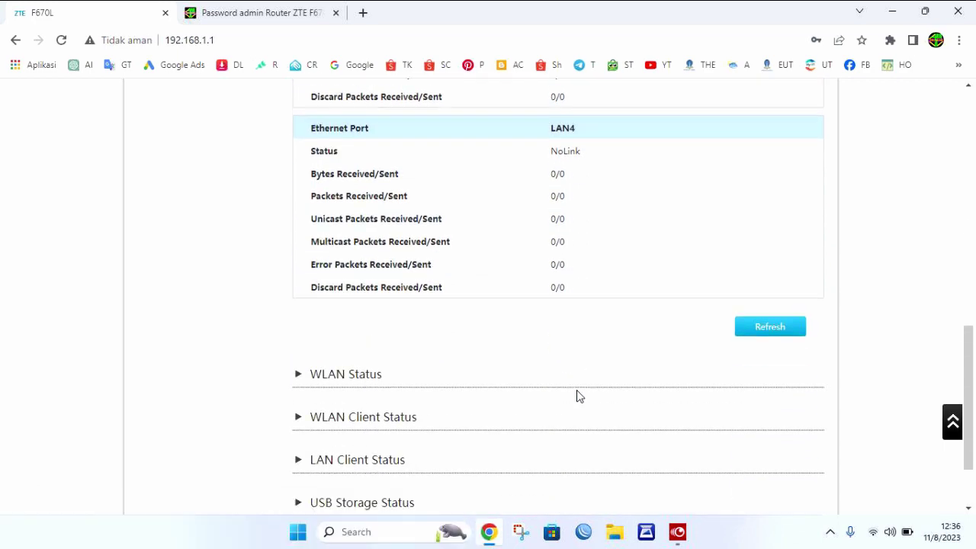
{"action": "scroll", "coordinate": [577, 394], "scroll_direction": "up", "scroll_amount": 6}
{"action": "scroll", "coordinate": [577, 393], "scroll_direction": "up", "scroll_amount": 5}
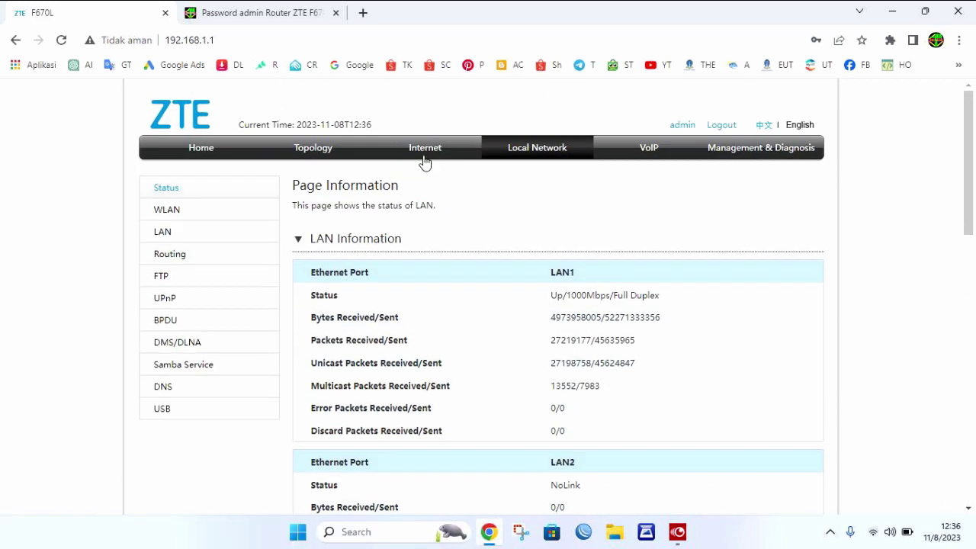
Step: In Internet > Port Binding, tick LAN1, LAN2 and LAN4 for INTERNET, then apply
{"action": "left_click", "coordinate": [424, 158]}
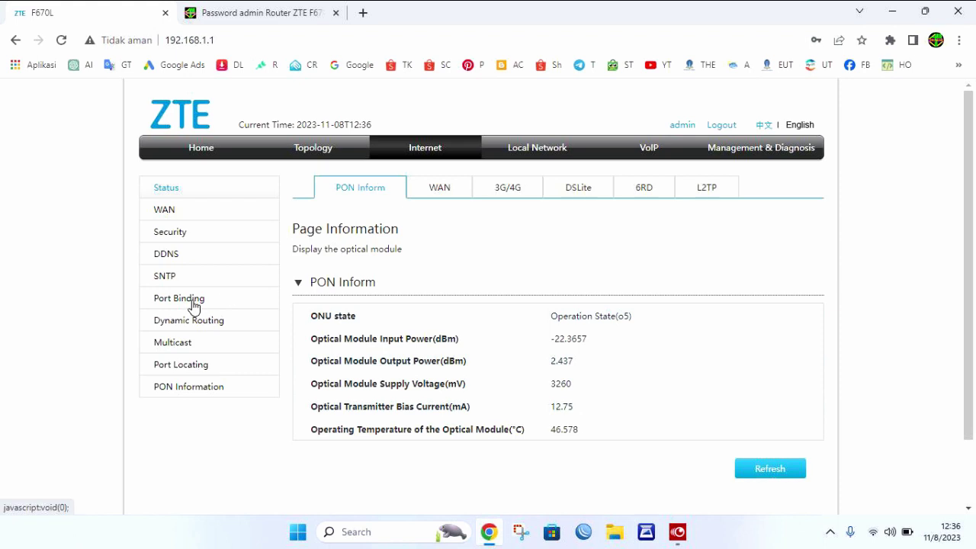
{"action": "left_click", "coordinate": [193, 303]}
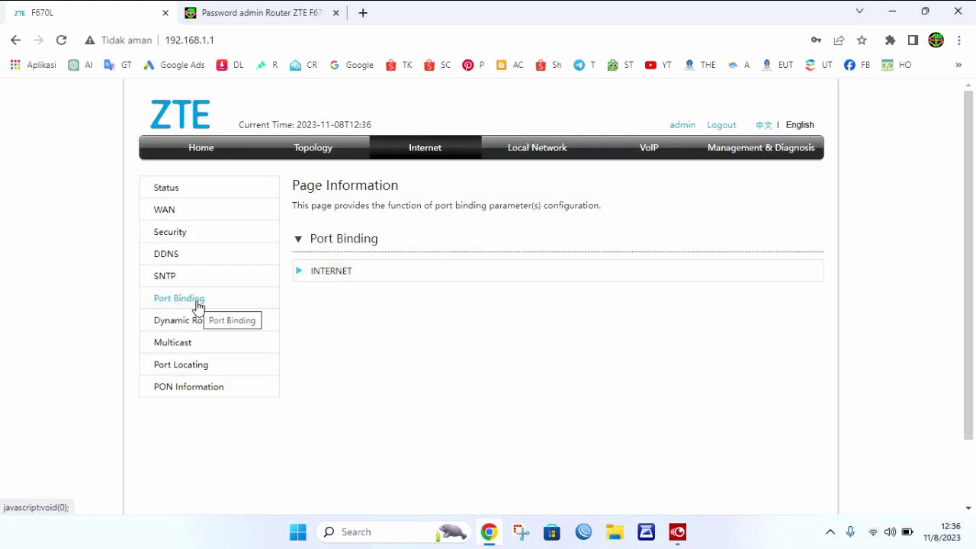
{"action": "left_click", "coordinate": [313, 272]}
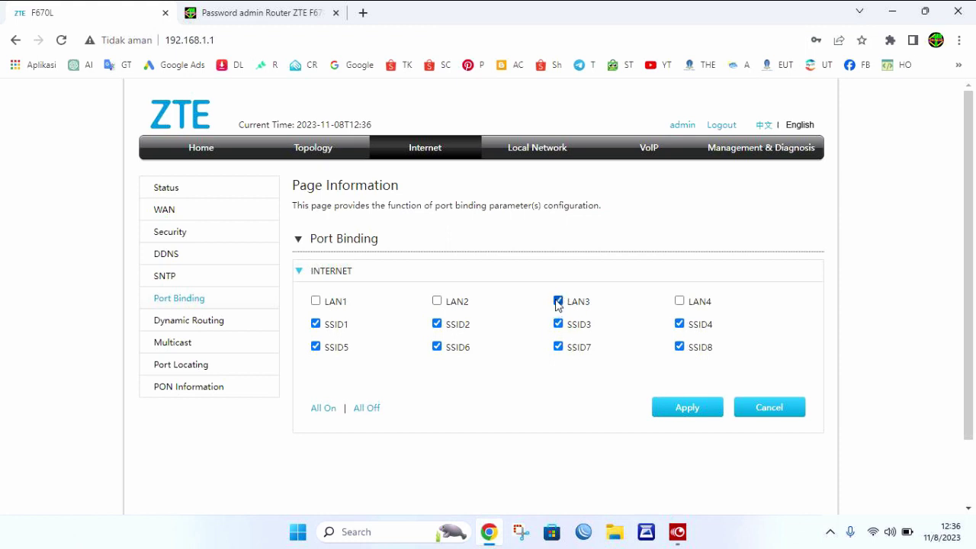
{"action": "left_click", "coordinate": [436, 303]}
{"action": "left_click", "coordinate": [317, 303]}
{"action": "left_click", "coordinate": [679, 301]}
{"action": "left_click", "coordinate": [699, 408]}
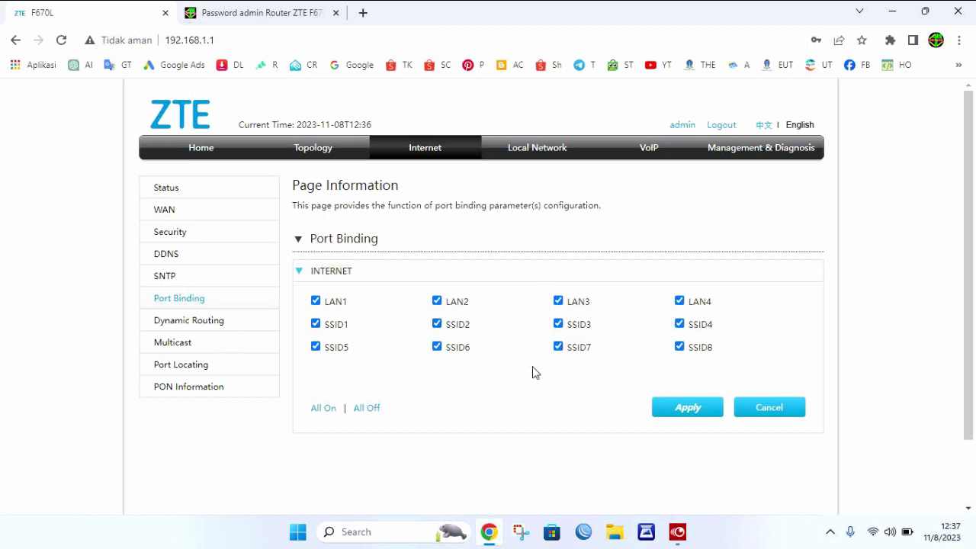
Step: Look over the Topology, Home and VoIP pages
{"action": "left_click", "coordinate": [330, 147]}
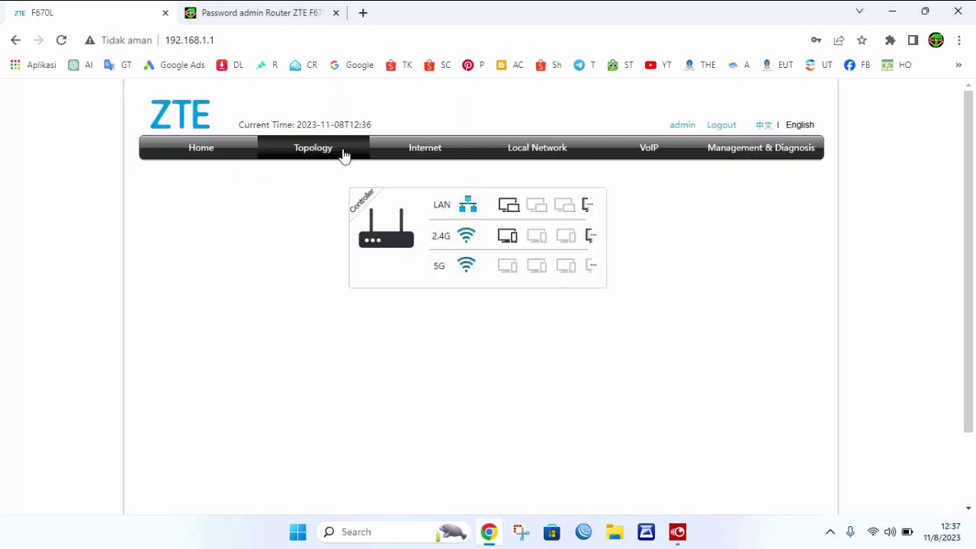
{"action": "left_click", "coordinate": [220, 157]}
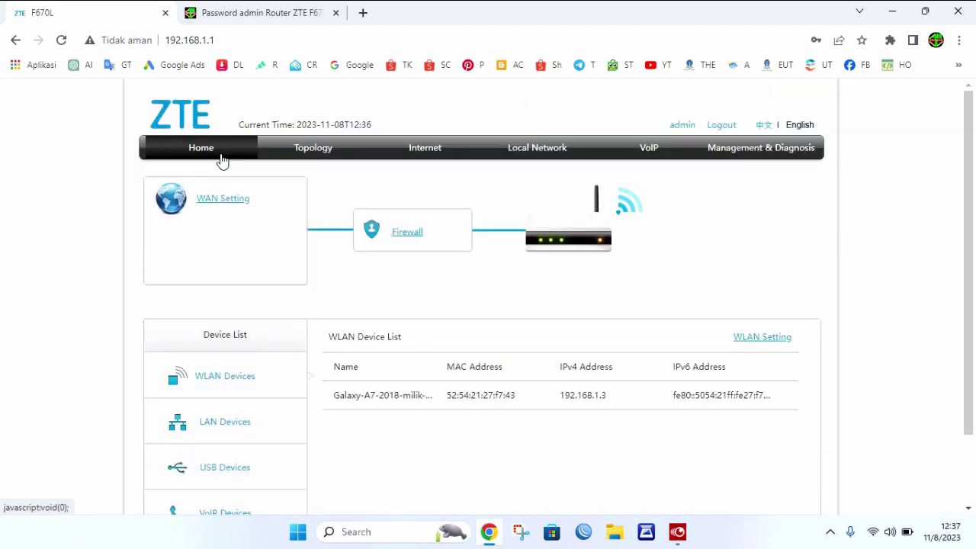
{"action": "left_click", "coordinate": [656, 151]}
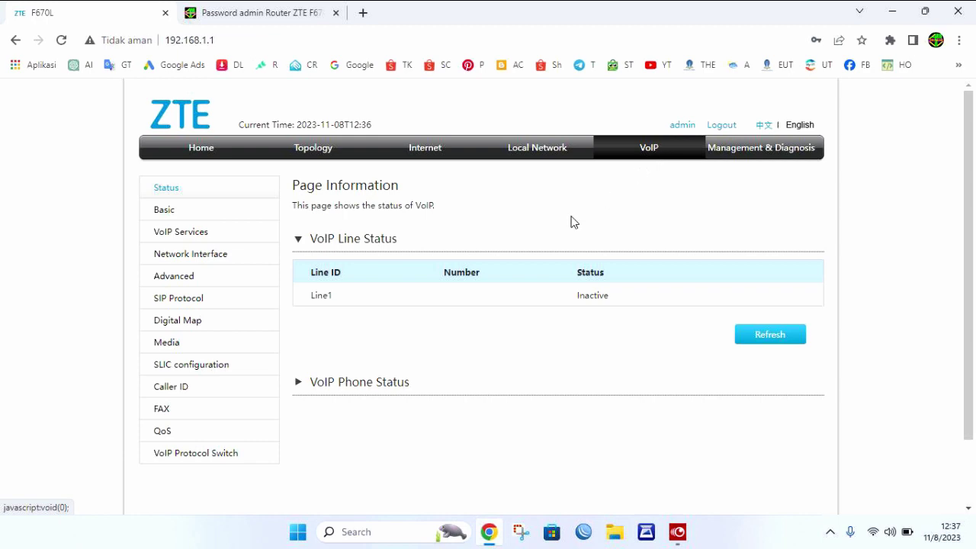
Step: Return to Local Network > WLAN and scroll through the expanded SSID Configuration
{"action": "left_click", "coordinate": [539, 153]}
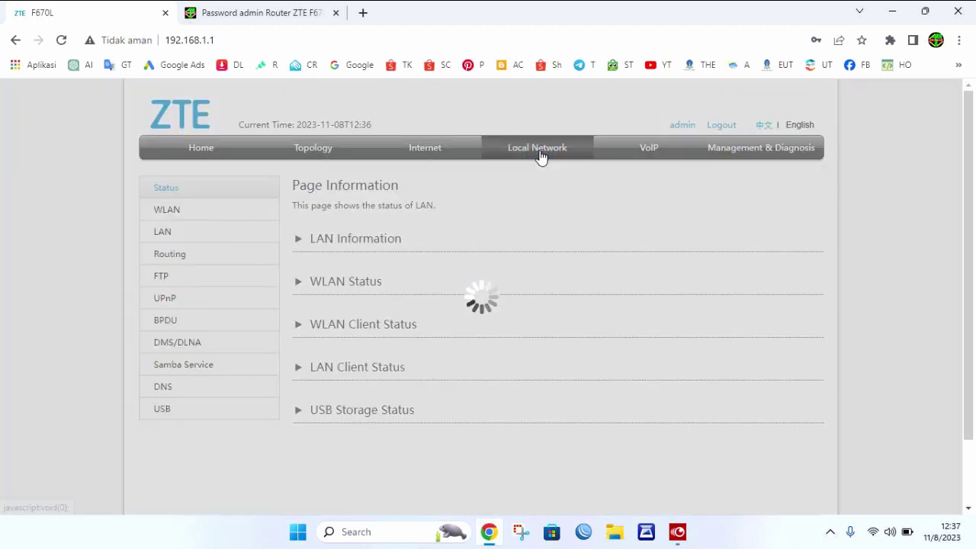
{"action": "left_click", "coordinate": [196, 212]}
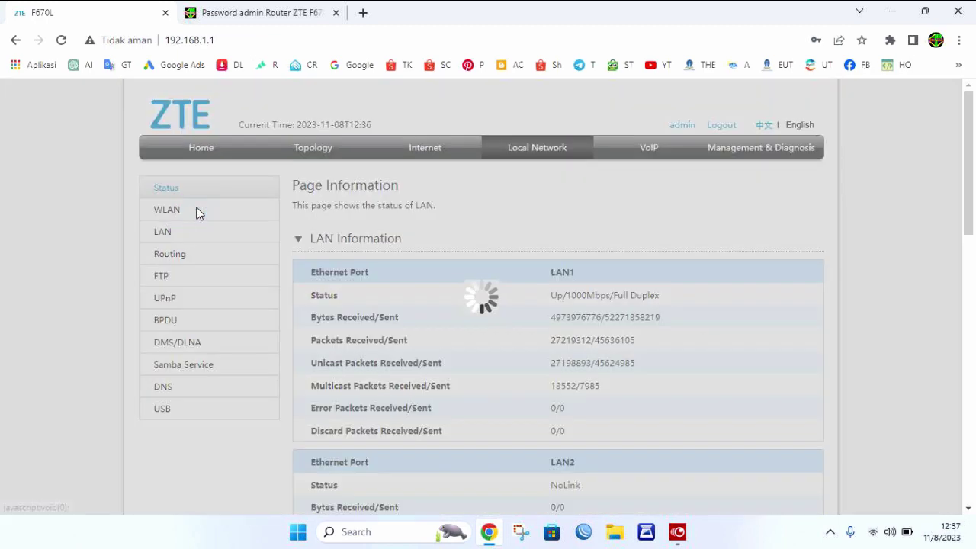
{"action": "scroll", "coordinate": [475, 292], "scroll_direction": "down", "scroll_amount": 3}
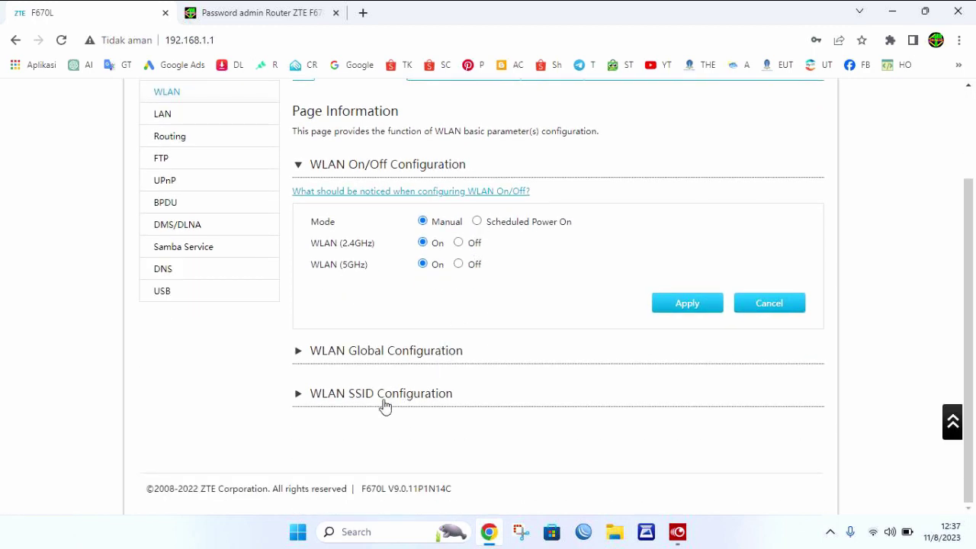
{"action": "left_click", "coordinate": [301, 396]}
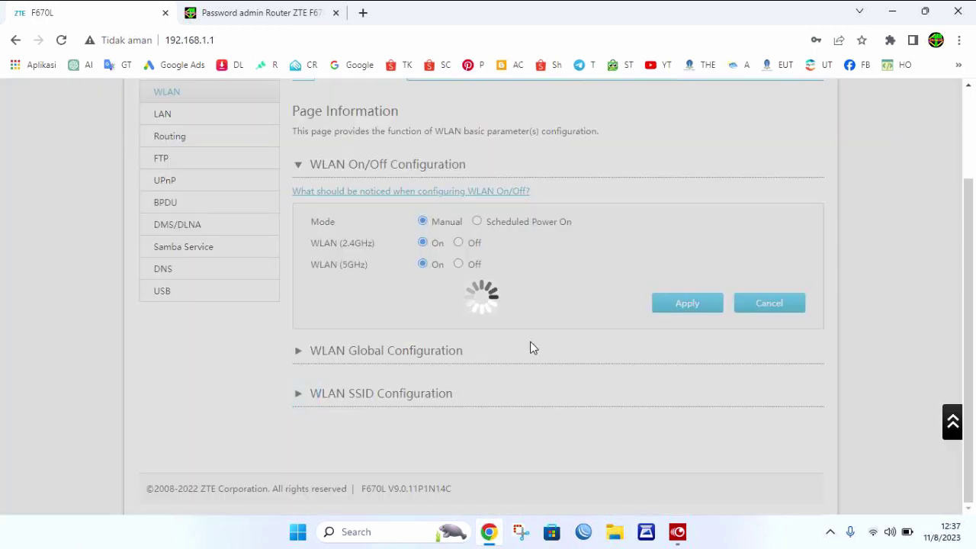
{"action": "scroll", "coordinate": [534, 351], "scroll_direction": "down", "scroll_amount": 3}
{"action": "scroll", "coordinate": [480, 301], "scroll_direction": "down", "scroll_amount": 2}
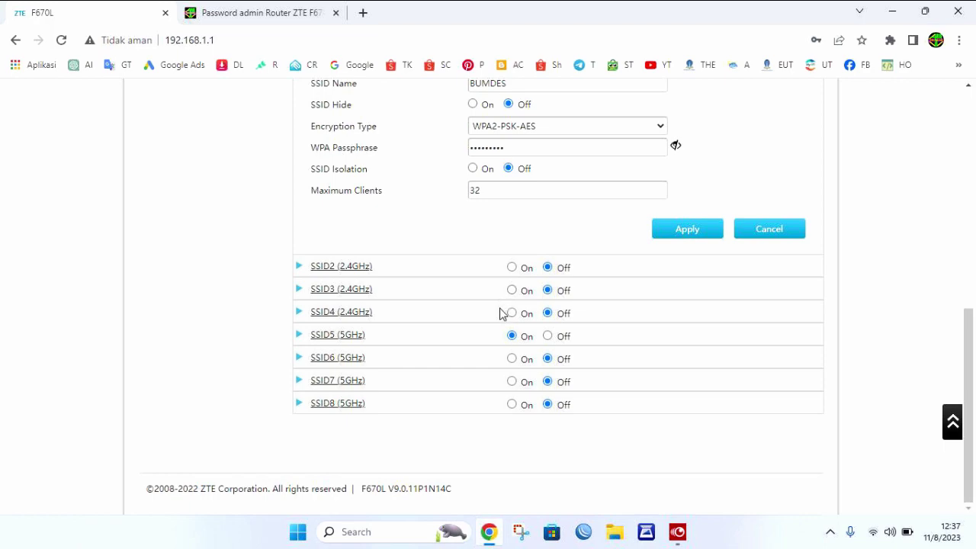
{"action": "scroll", "coordinate": [501, 313], "scroll_direction": "up", "scroll_amount": 6}
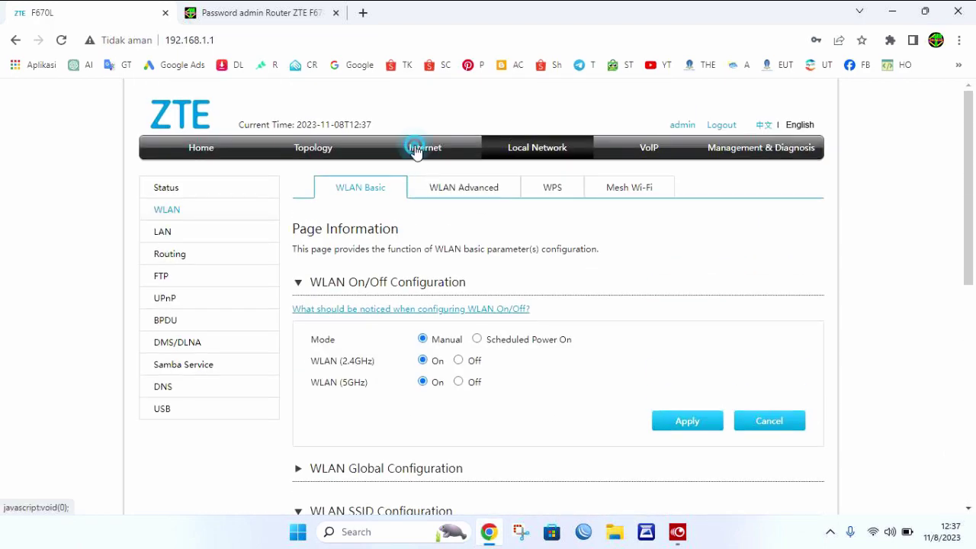
Step: Re-apply the INTERNET port binding with all LAN and SSID boxes checked, then go Home
{"action": "left_click", "coordinate": [418, 149]}
{"action": "left_click", "coordinate": [201, 305]}
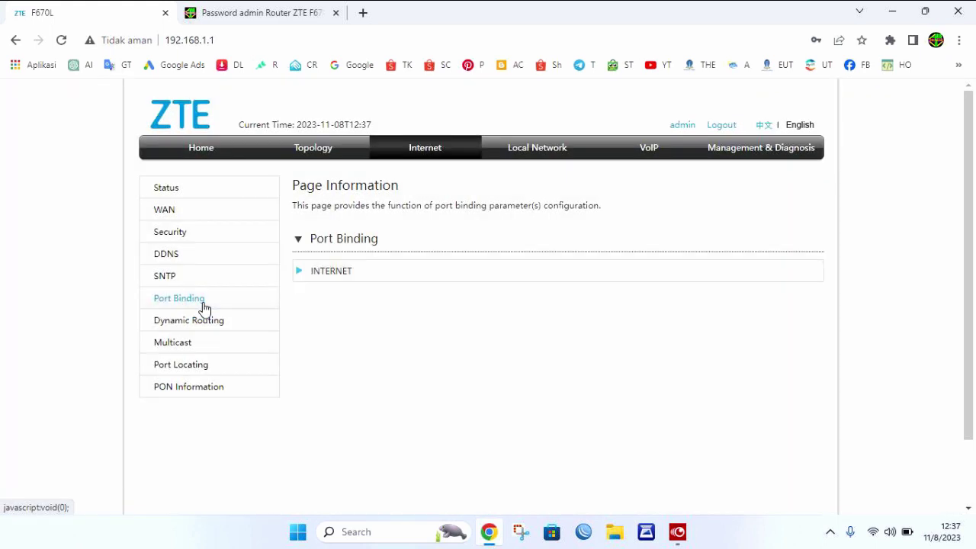
{"action": "left_click", "coordinate": [307, 270]}
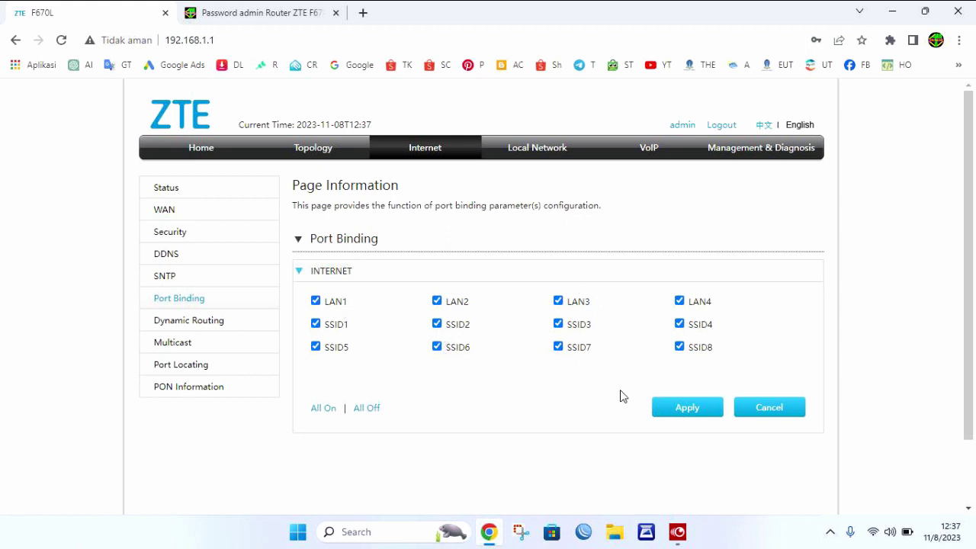
{"action": "left_click", "coordinate": [671, 405]}
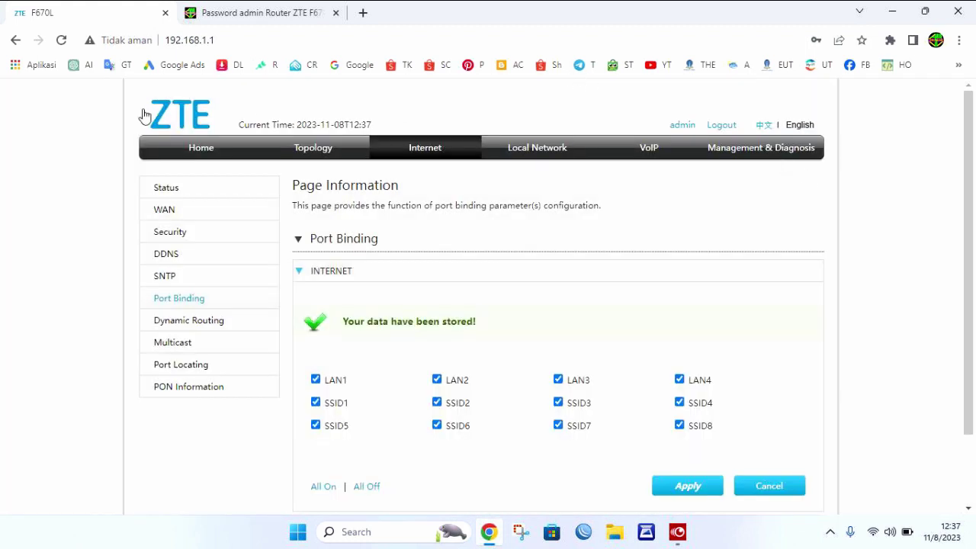
{"action": "left_click", "coordinate": [196, 150]}
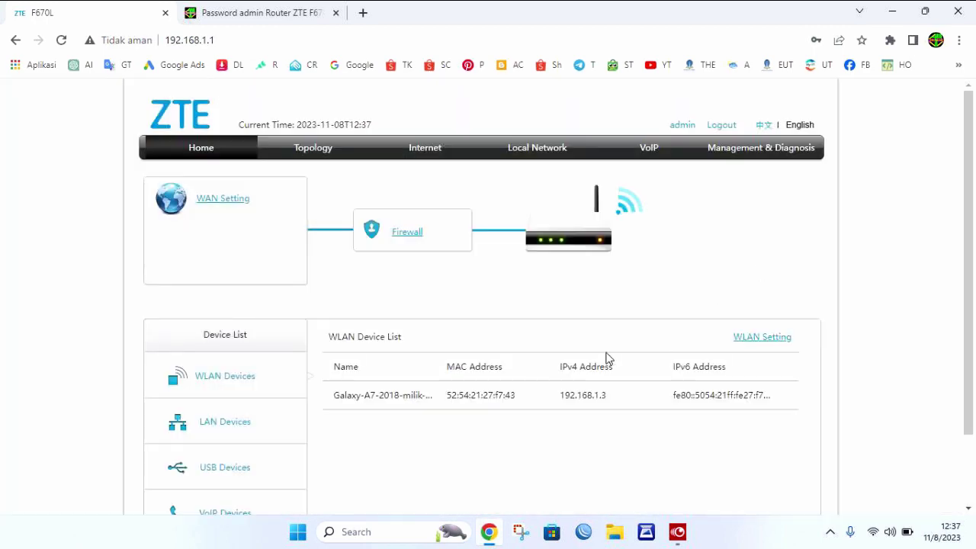
{"action": "scroll", "coordinate": [632, 400], "scroll_direction": "down", "scroll_amount": 1}
{"action": "scroll", "coordinate": [638, 397], "scroll_direction": "up", "scroll_amount": 1}
{"action": "left_click", "coordinate": [630, 205]}
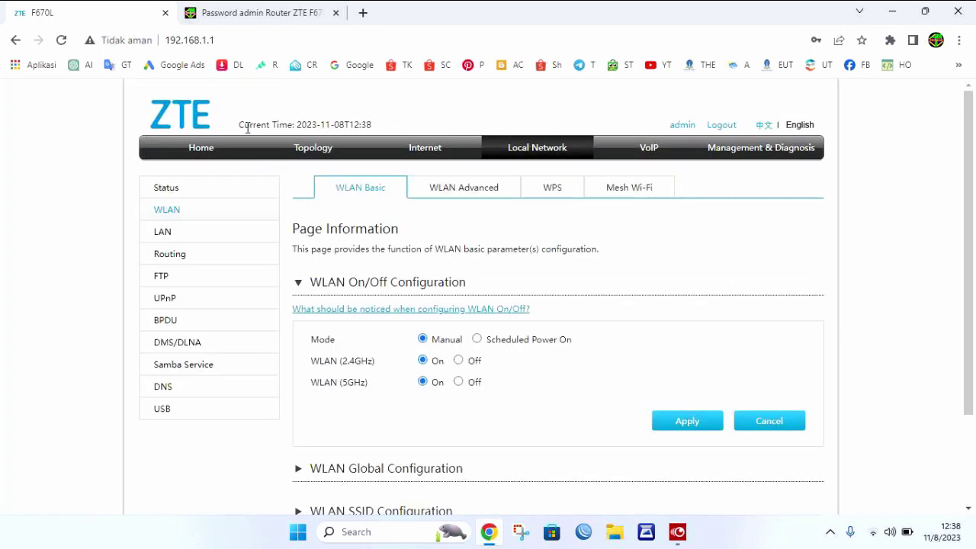
{"action": "left_click", "coordinate": [219, 151]}
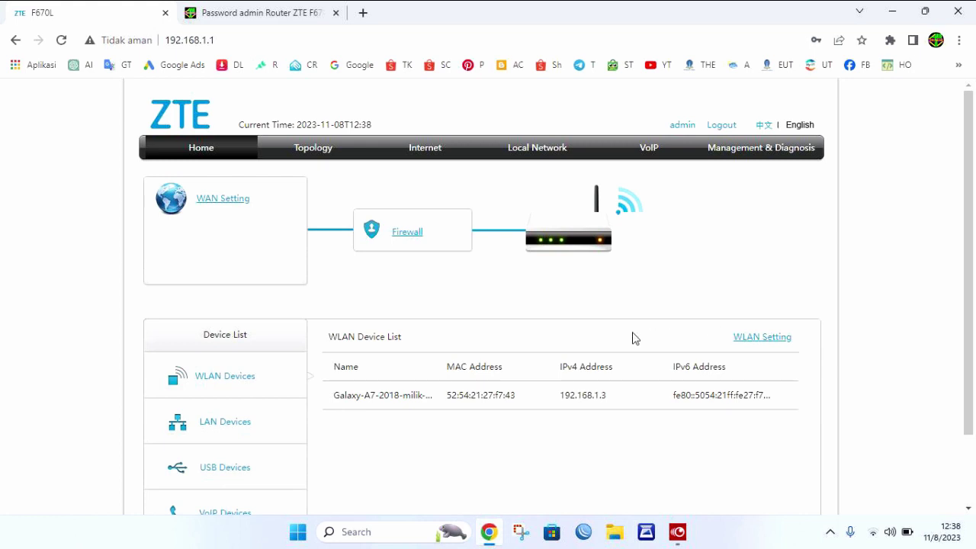
{"action": "scroll", "coordinate": [706, 416], "scroll_direction": "down", "scroll_amount": 2}
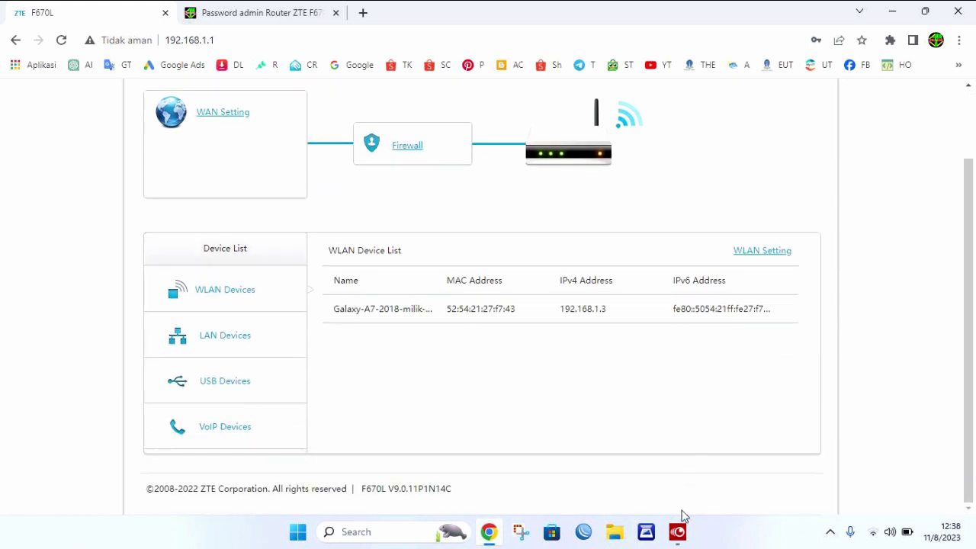